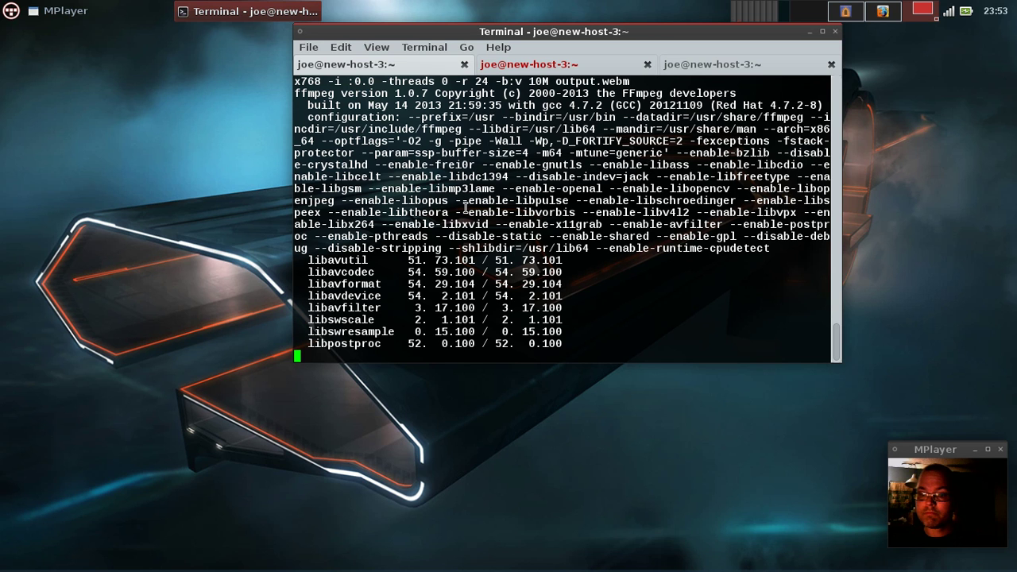
- Confirm overwriting output.webm to start the ffmpeg capture, then switch to the Firefox workspace
type("y")
key("Return")
key("ctrl+alt+Right")
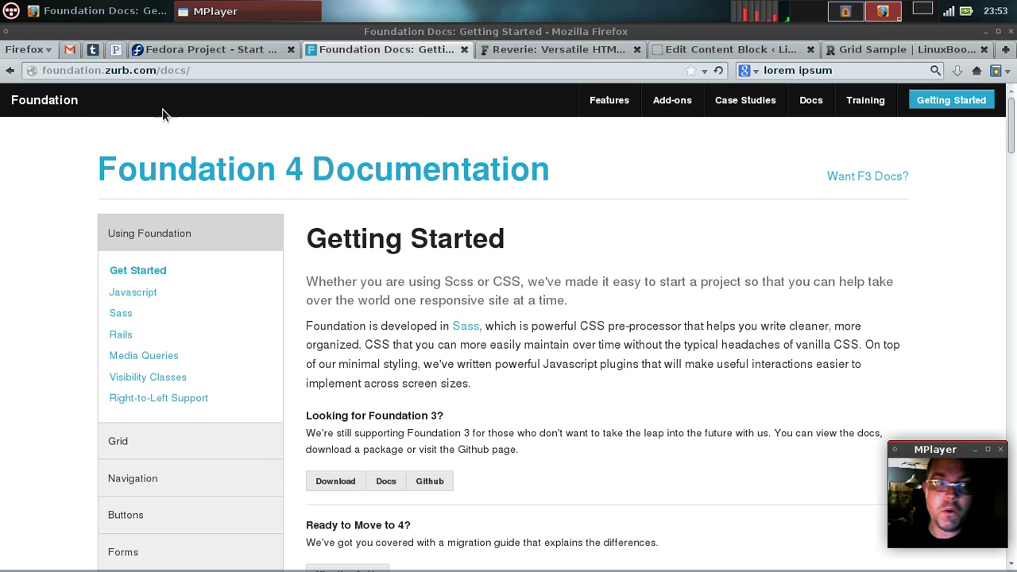
left_click(62, 104)
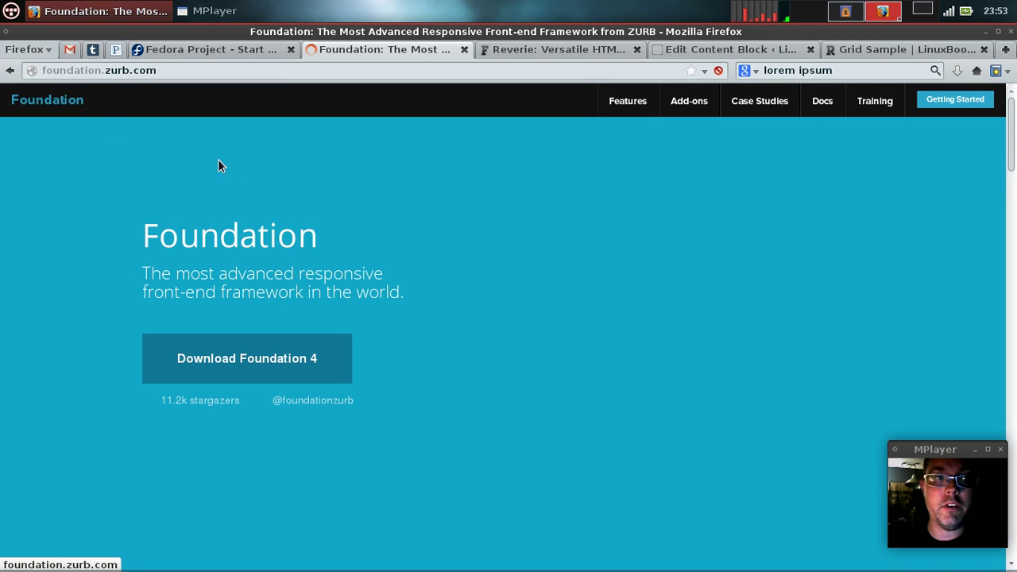
scroll(424, 236, "down", 2)
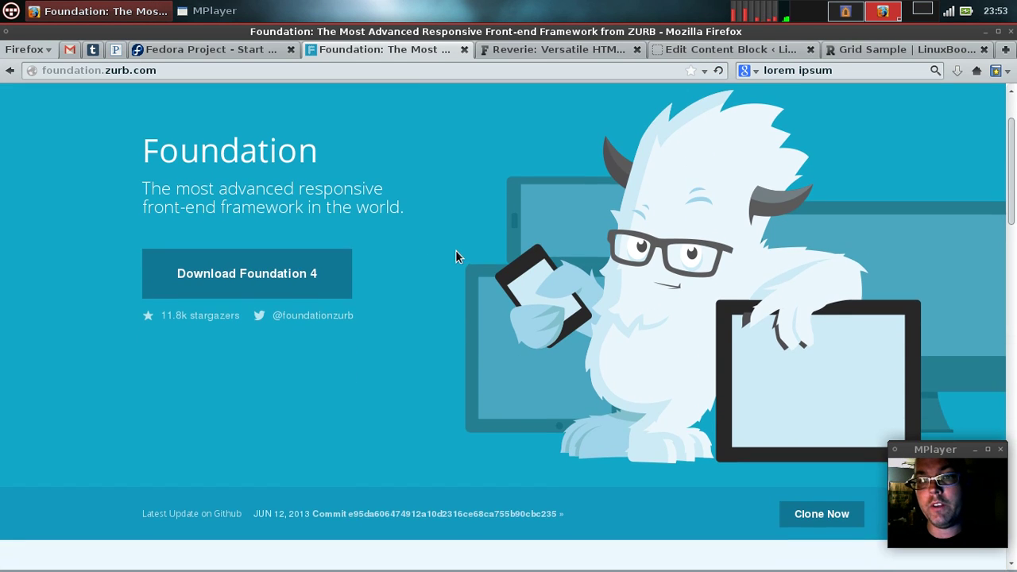
scroll(456, 251, "up", 2)
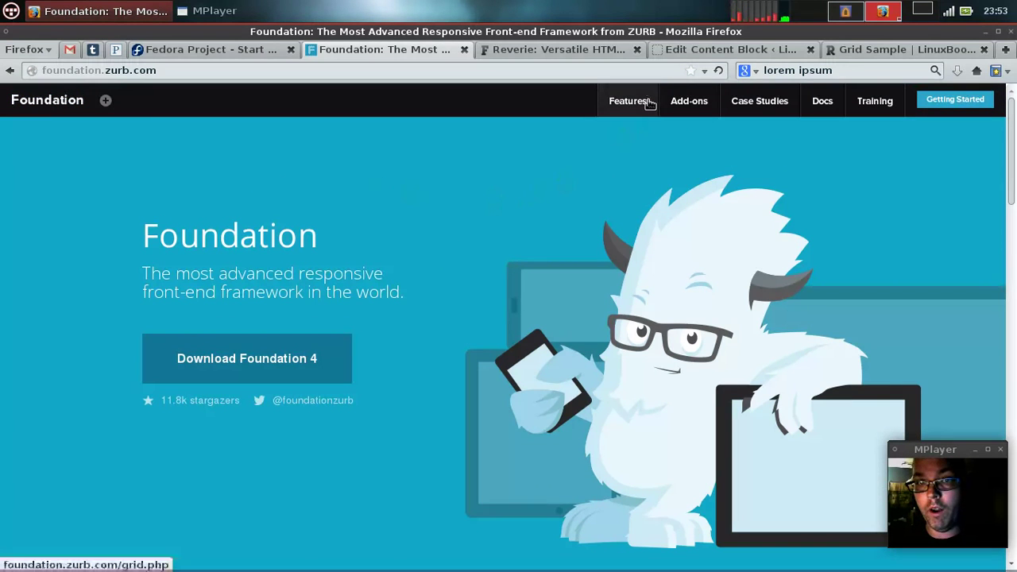
scroll(614, 202, "down", 1)
scroll(699, 178, "up", 1)
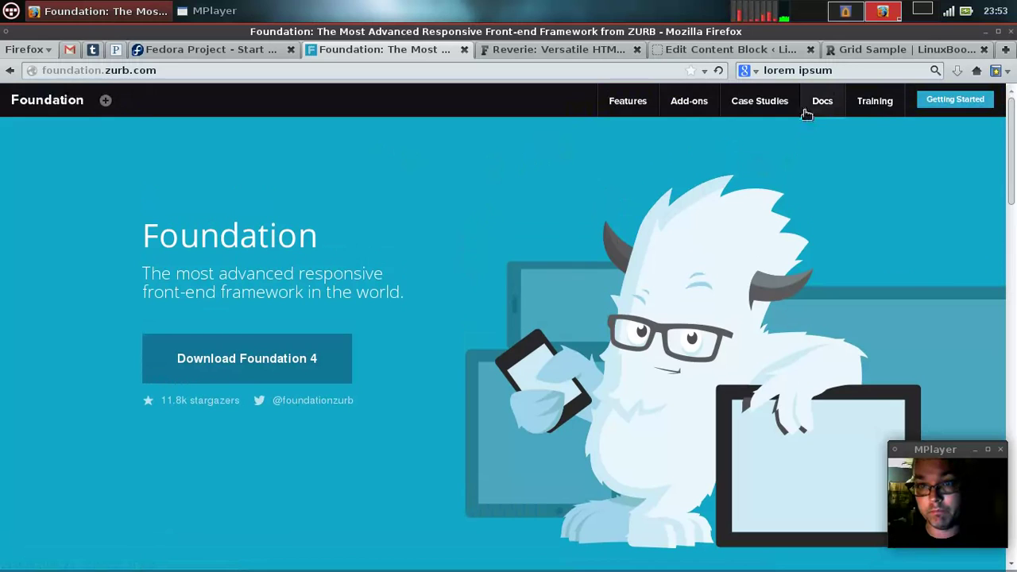
left_click(812, 105)
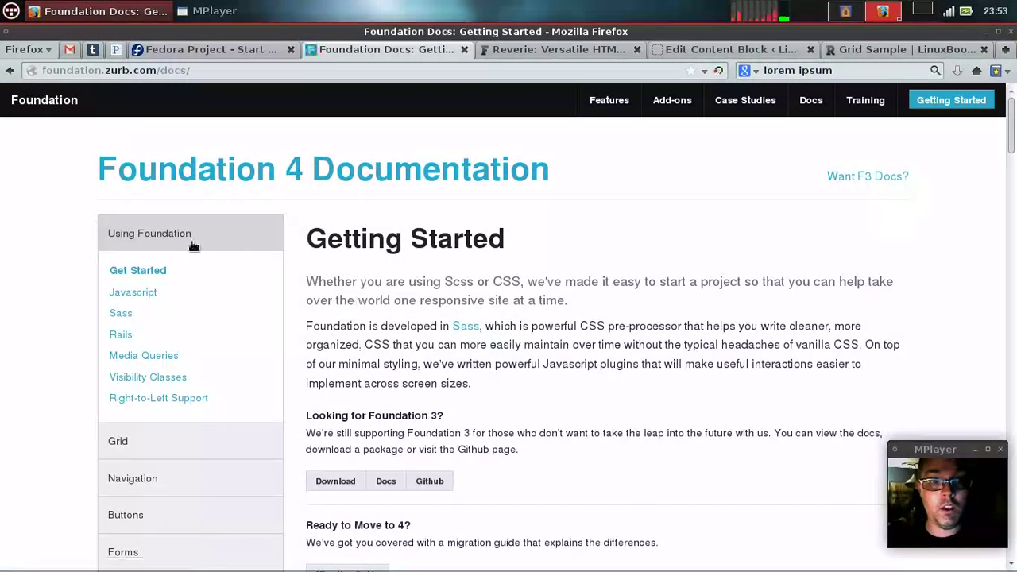
scroll(183, 230, "down", 1)
scroll(316, 182, "up", 1)
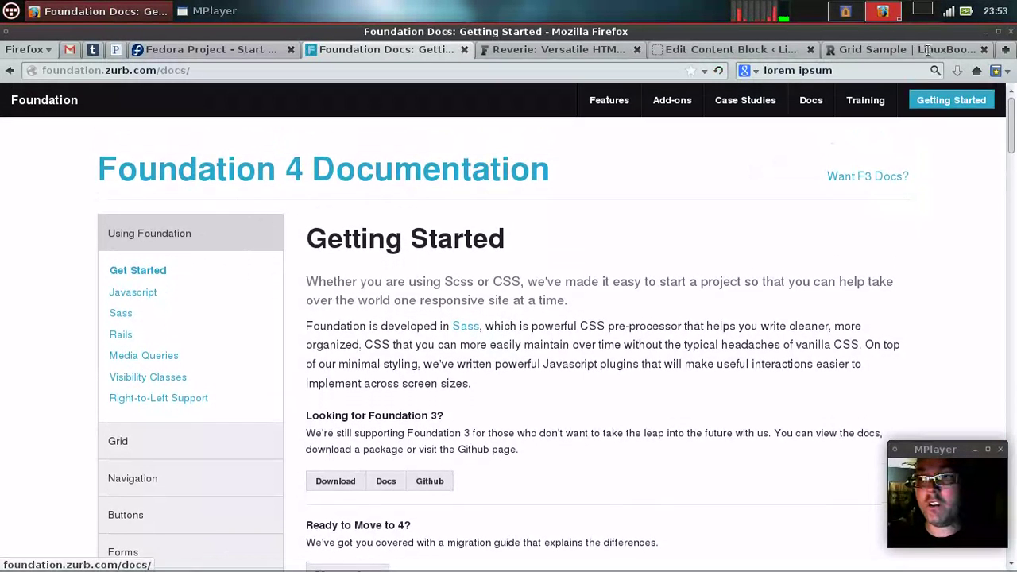
left_click(998, 31)
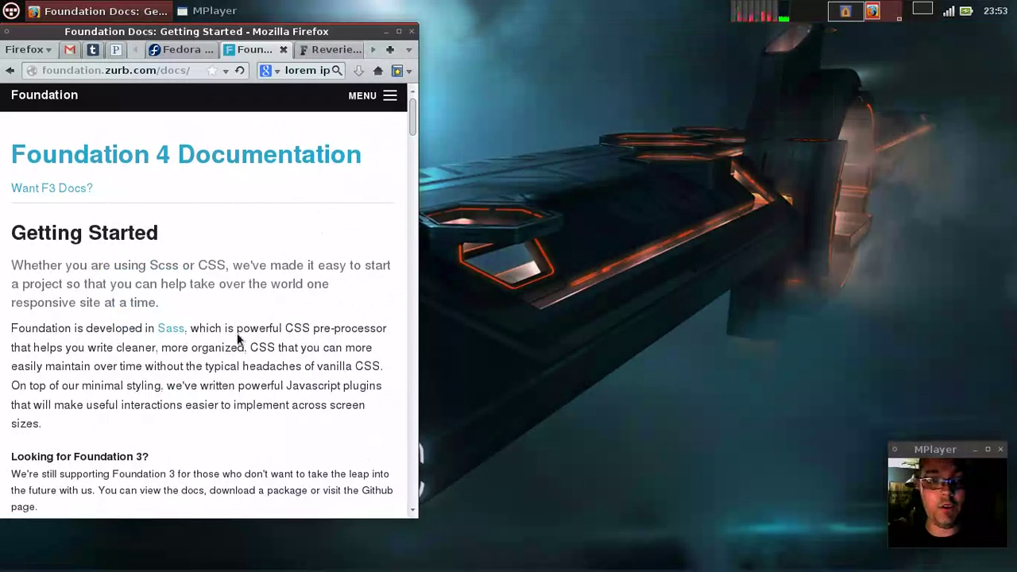
scroll(238, 338, "down", 5)
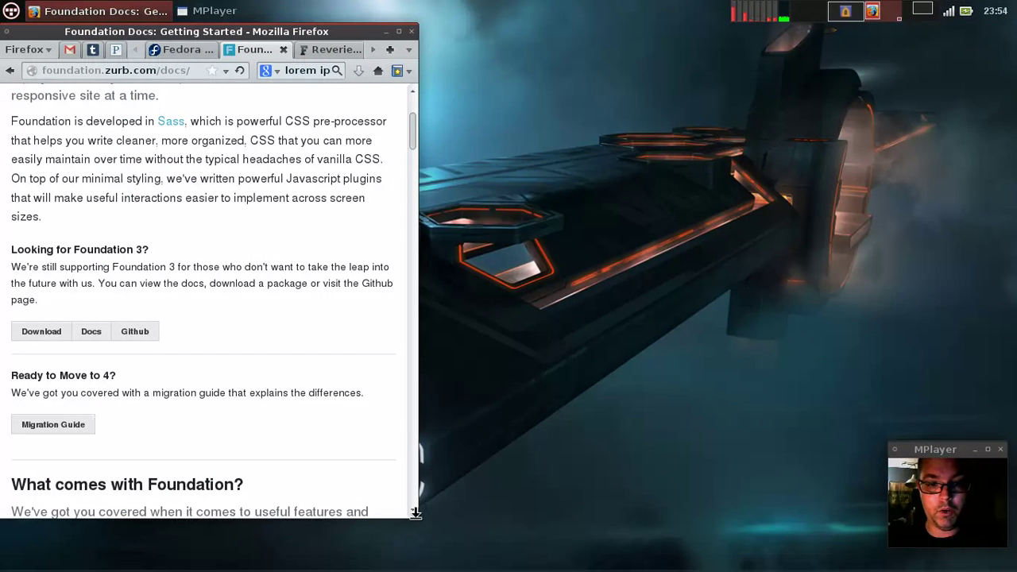
left_click_drag(415, 513, 541, 494)
scroll(304, 290, "up", 5)
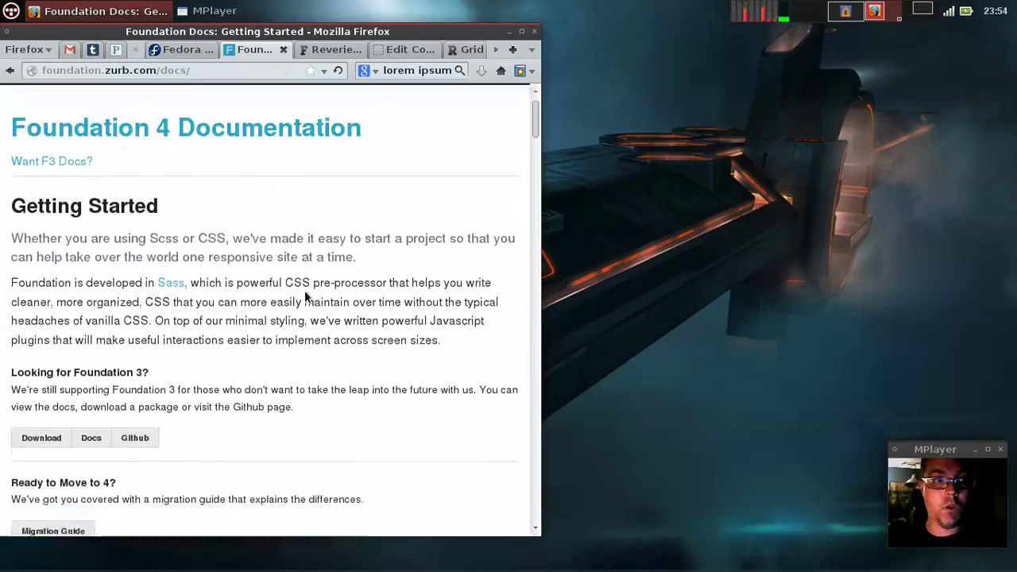
scroll(314, 282, "down", 20)
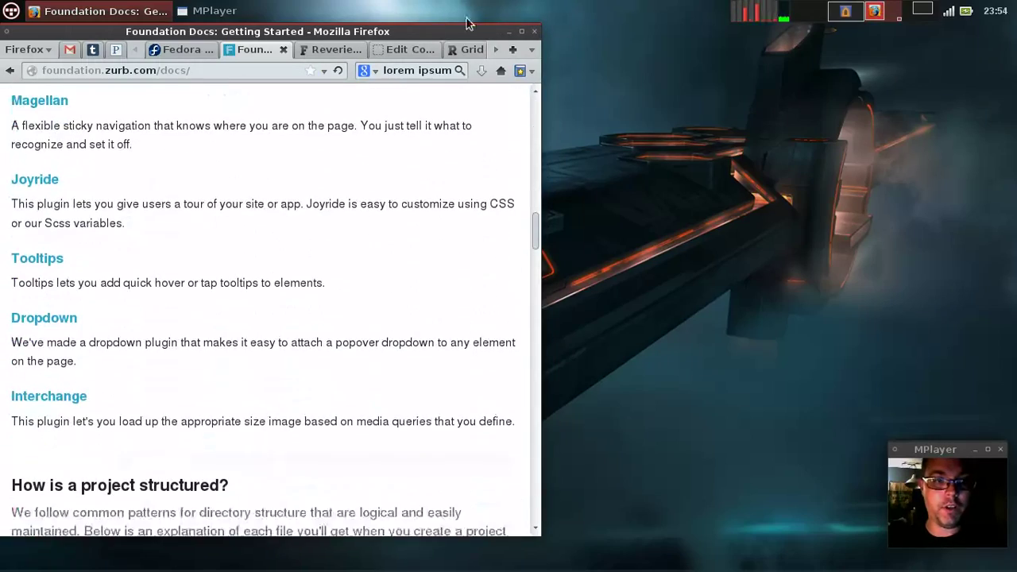
left_click(522, 31)
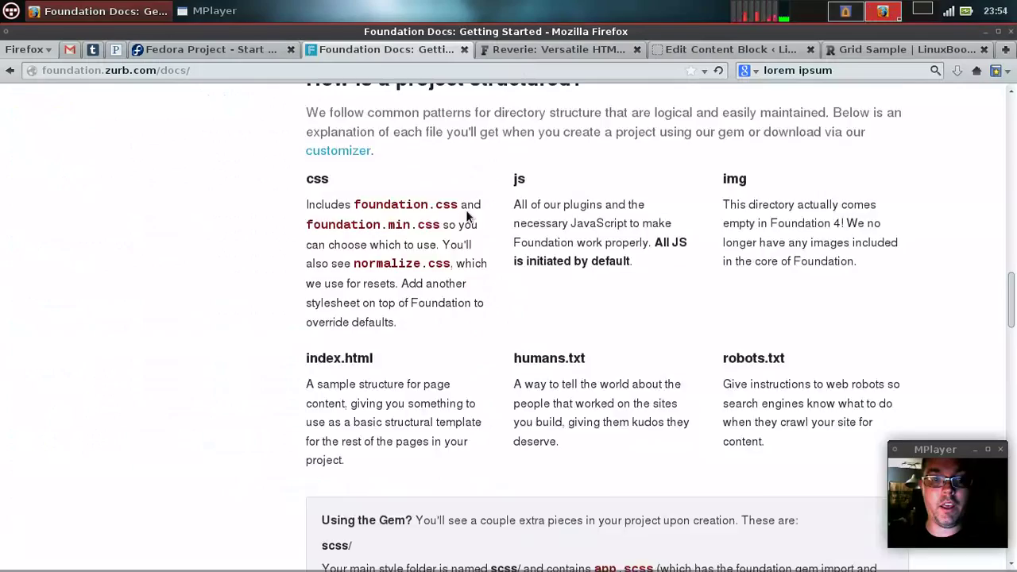
scroll(468, 216, "up", 12)
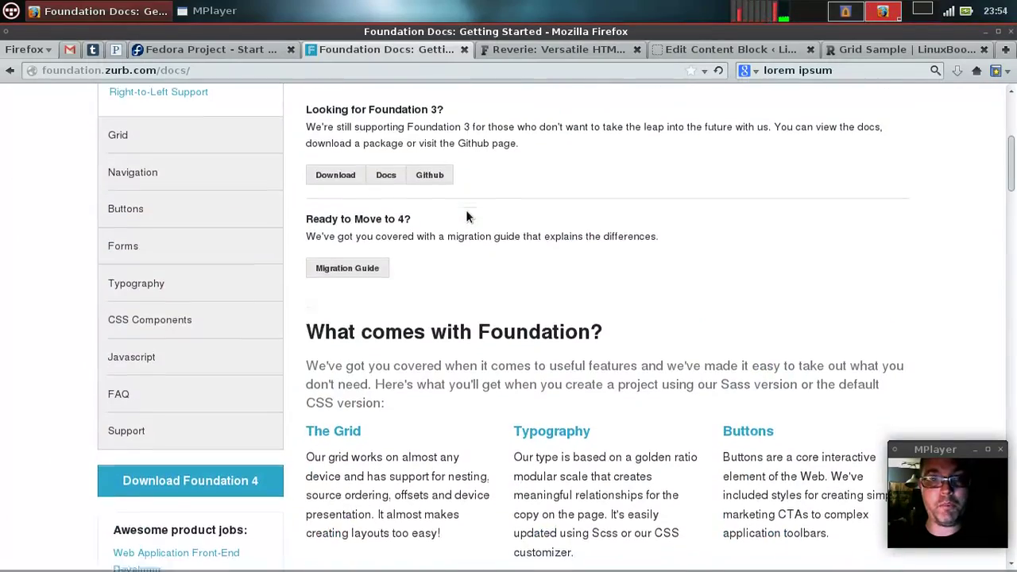
scroll(468, 216, "up", 5)
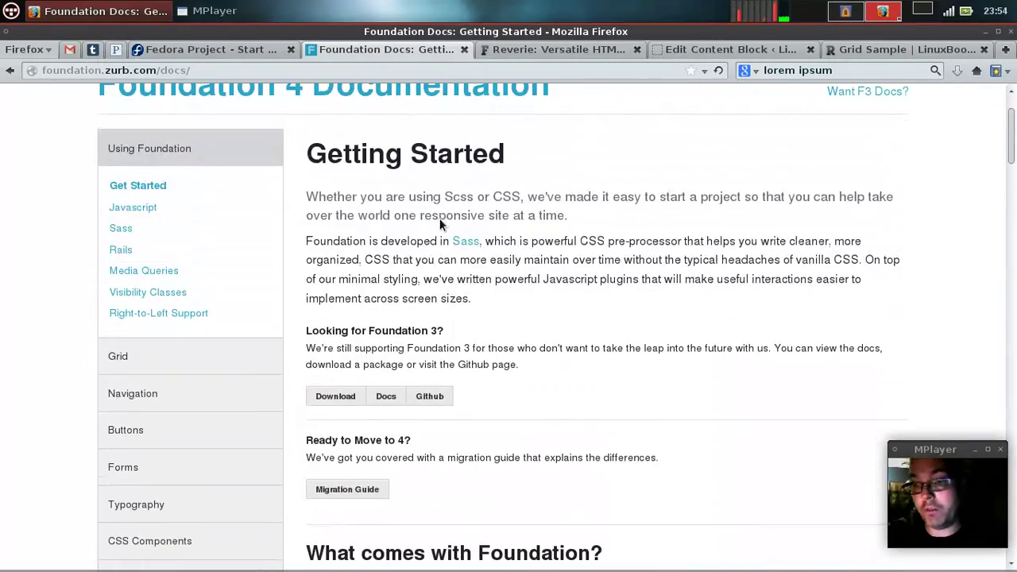
scroll(439, 218, "up", 2)
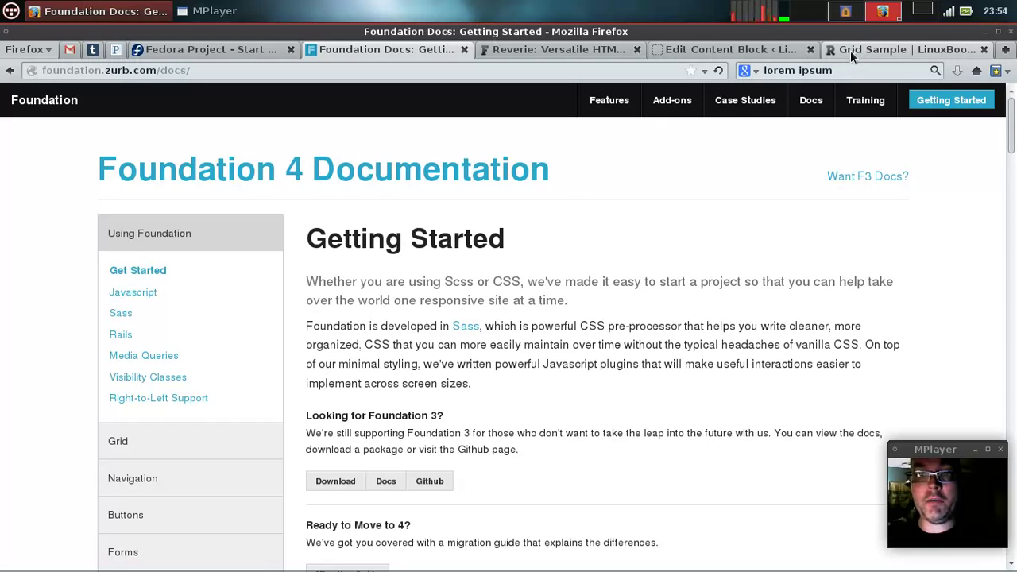
- Pass the Reverie framework page and bring up the Grid Sample post preview
left_click(527, 52)
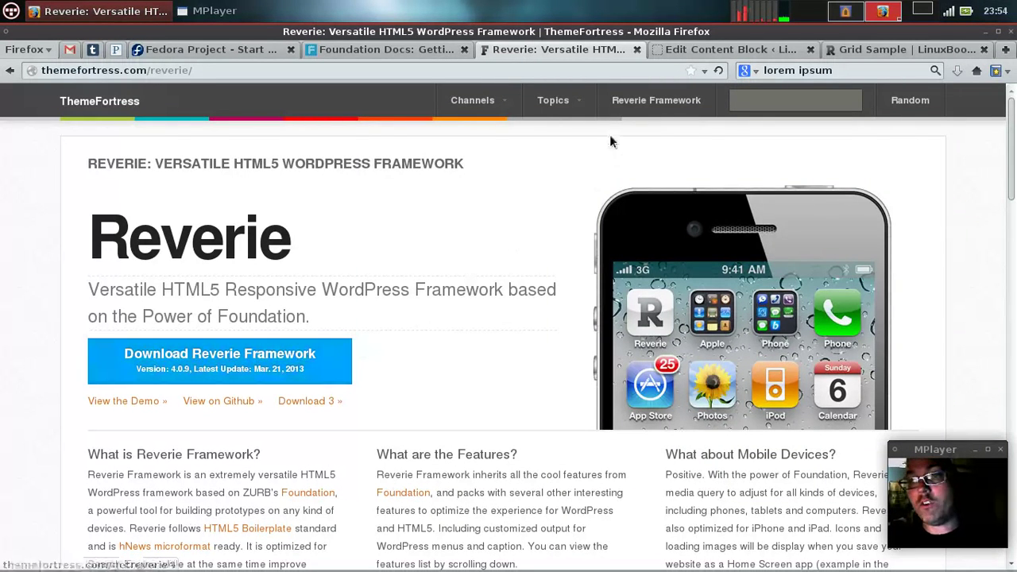
left_click(876, 50)
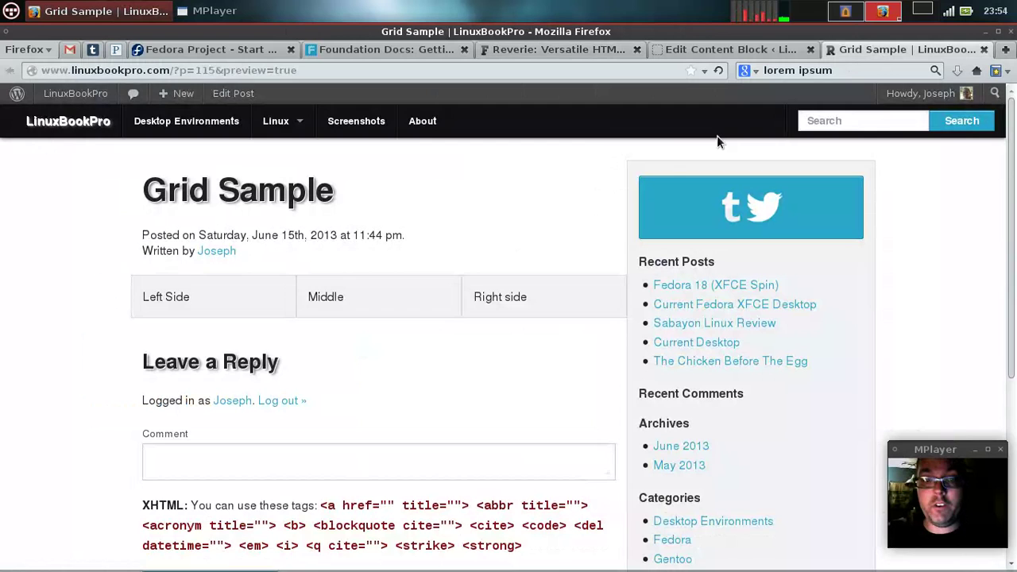
scroll(430, 226, "down", 1)
scroll(432, 225, "up", 1)
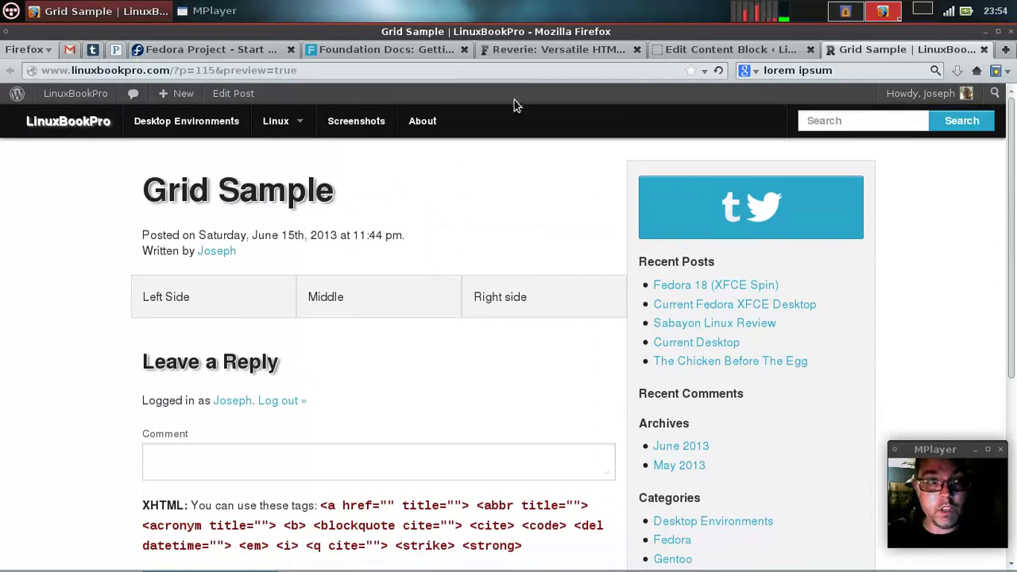
- Un-maximize Firefox to view the Grid Sample post at a smaller size, then maximize again
left_click(999, 31)
scroll(437, 253, "down", 5)
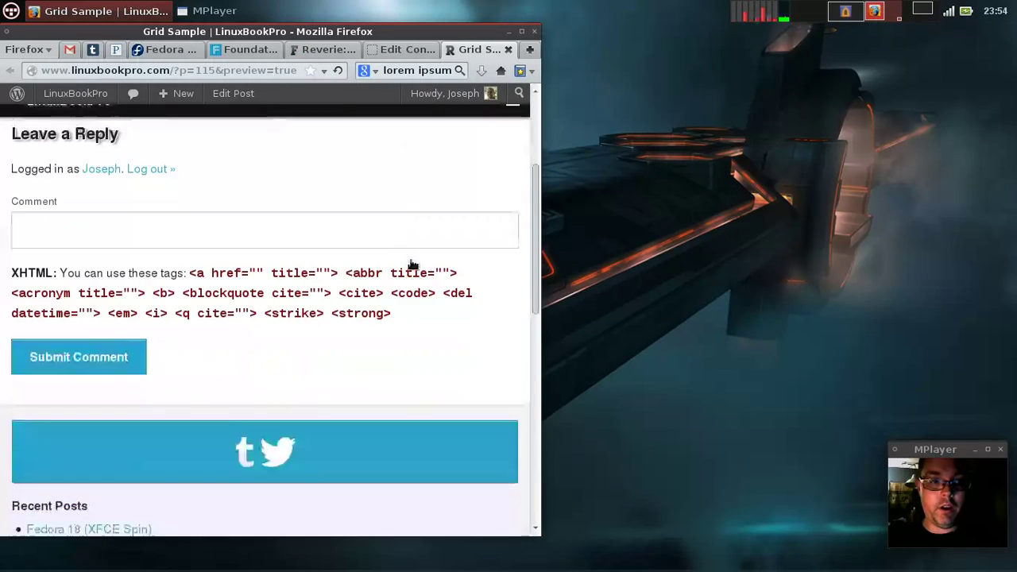
scroll(410, 259, "up", 4)
scroll(410, 259, "down", 12)
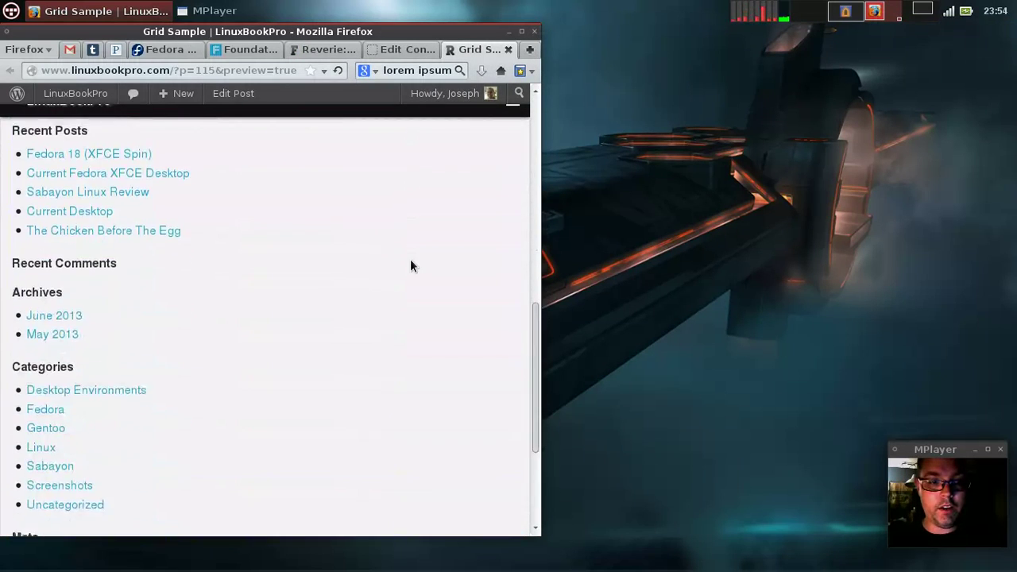
scroll(410, 266, "up", 12)
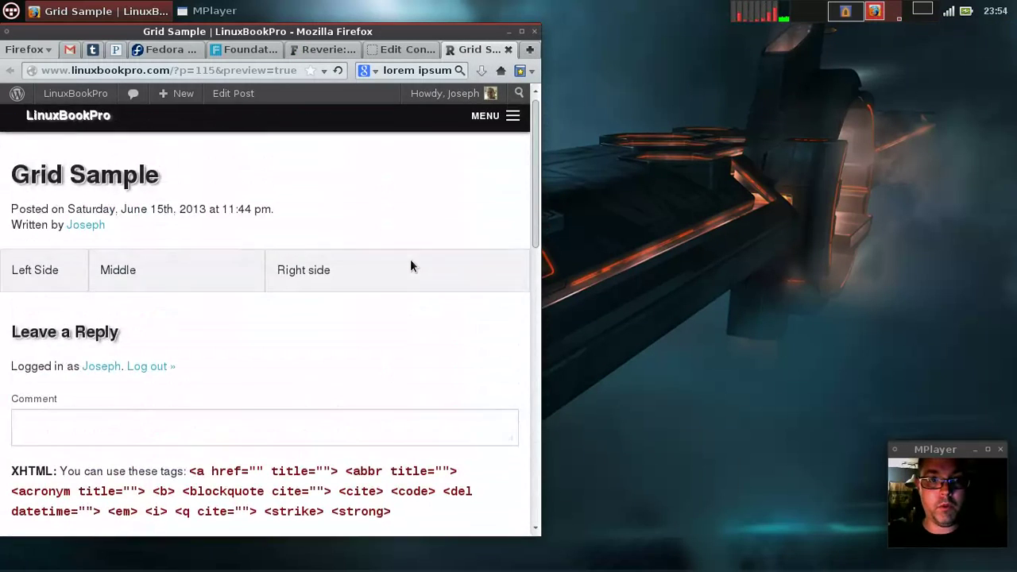
left_click(523, 32)
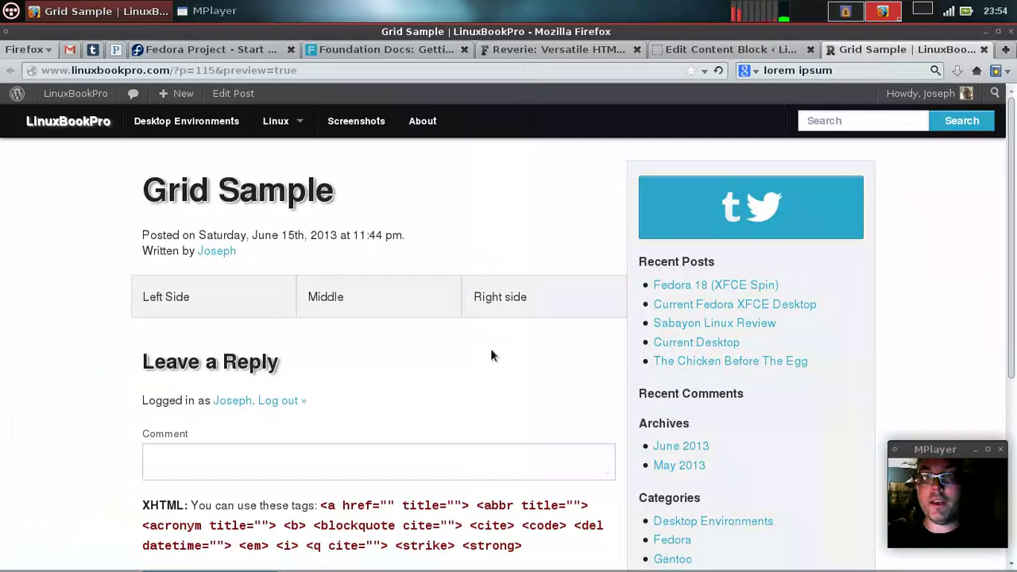
- Open the LinuxBookPro home page and look over its layout
left_click(97, 123)
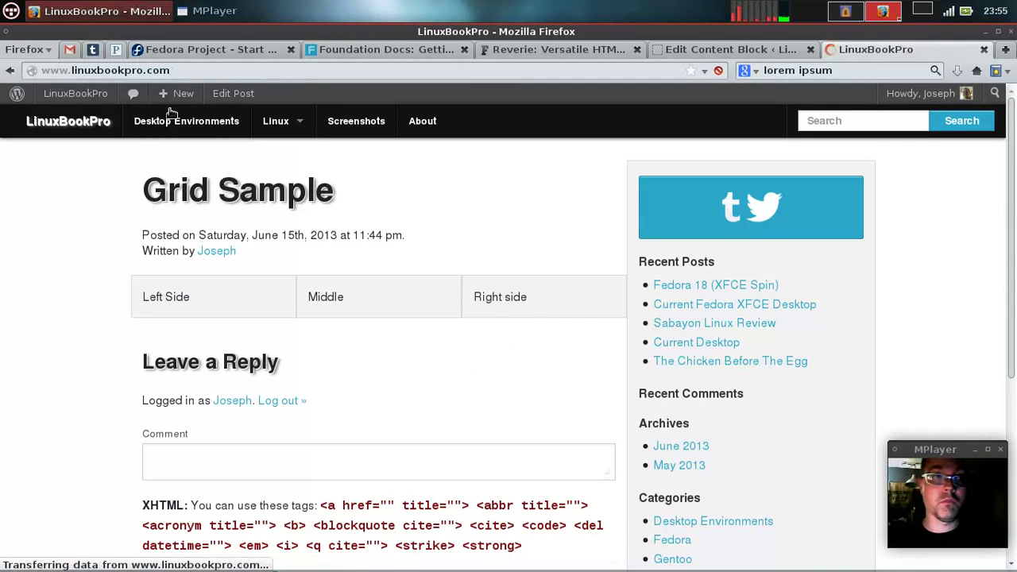
scroll(251, 318, "down", 3)
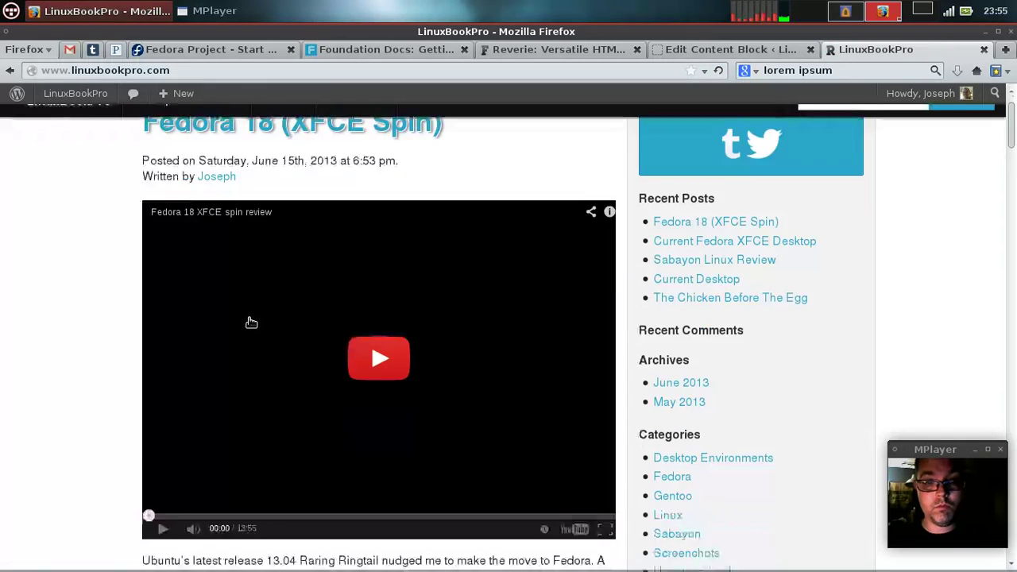
scroll(429, 295, "up", 3)
scroll(710, 254, "down", 3)
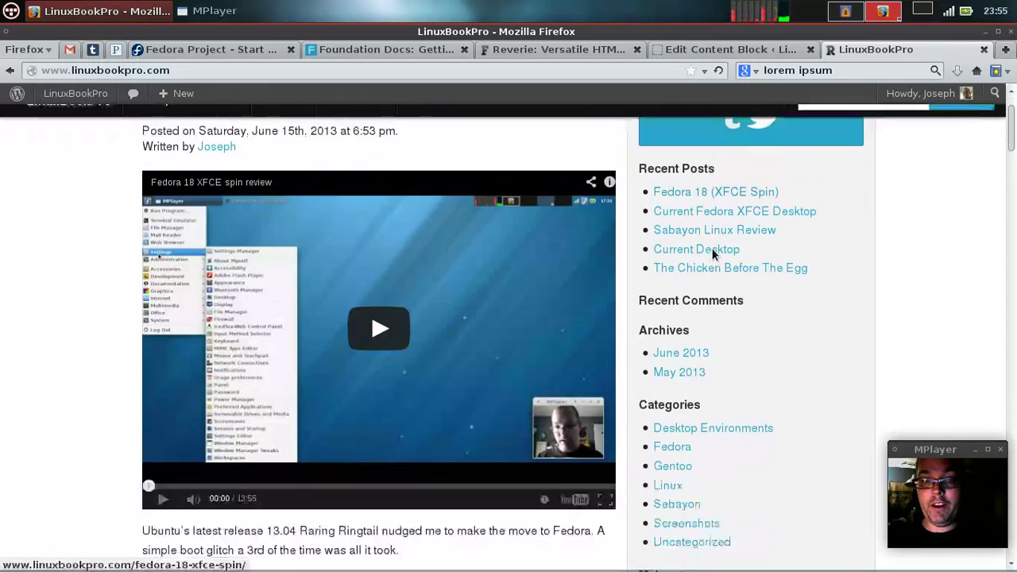
scroll(736, 242, "up", 1)
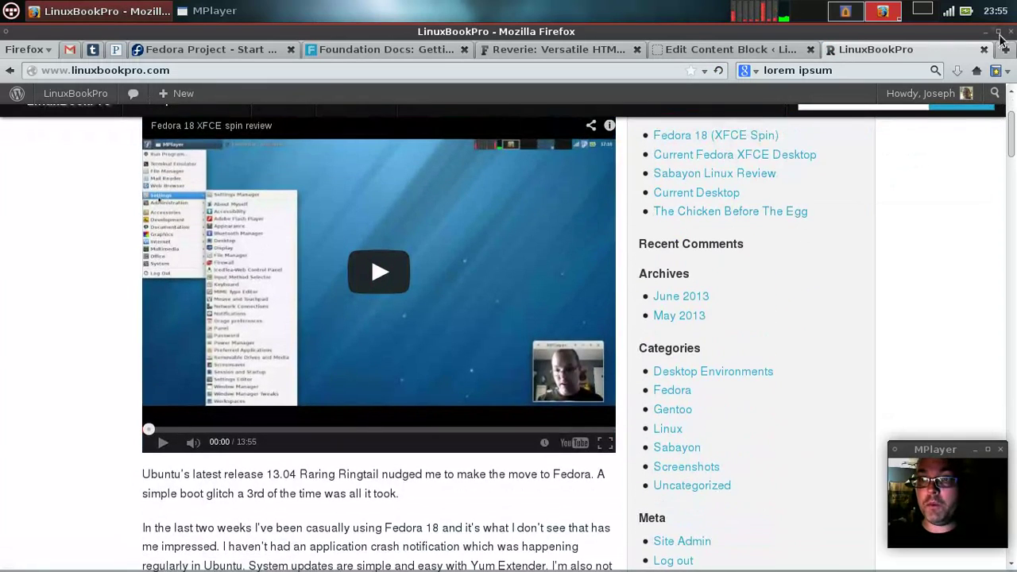
- Shrink and narrow the window so the blog reflows, then maximize it again
left_click(999, 32)
scroll(445, 271, "down", 5)
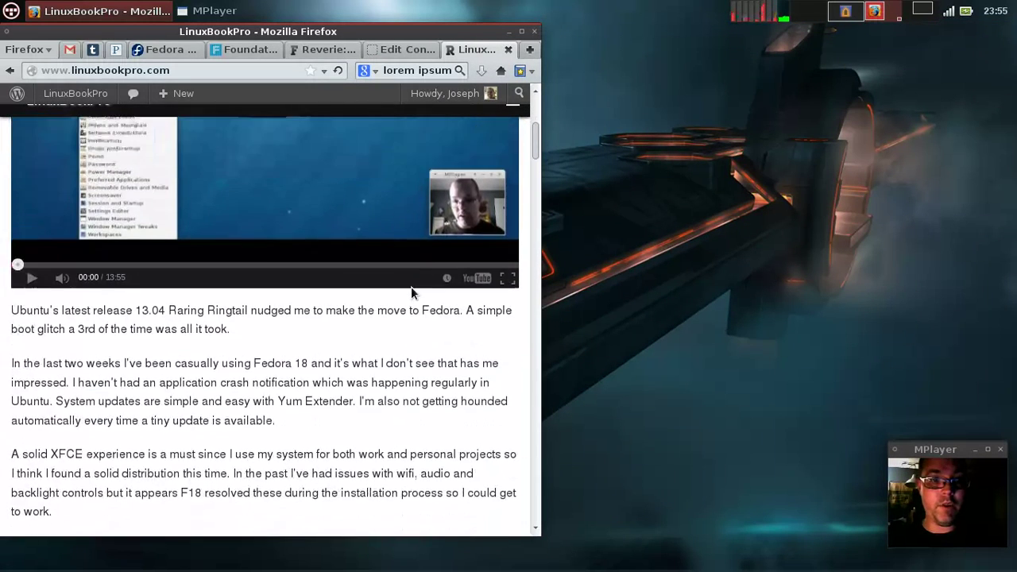
scroll(461, 302, "up", 5)
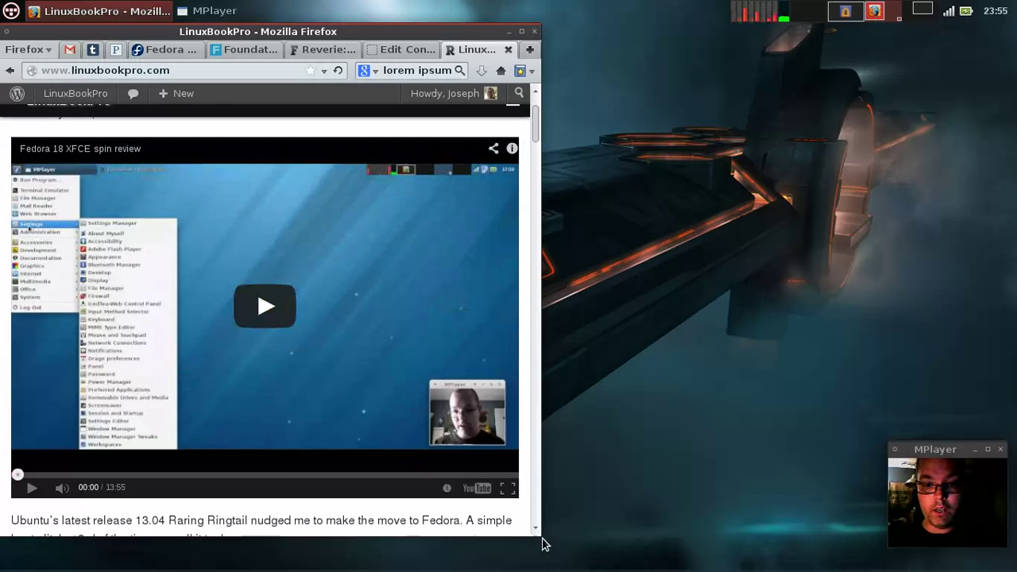
left_click_drag(539, 531, 542, 500)
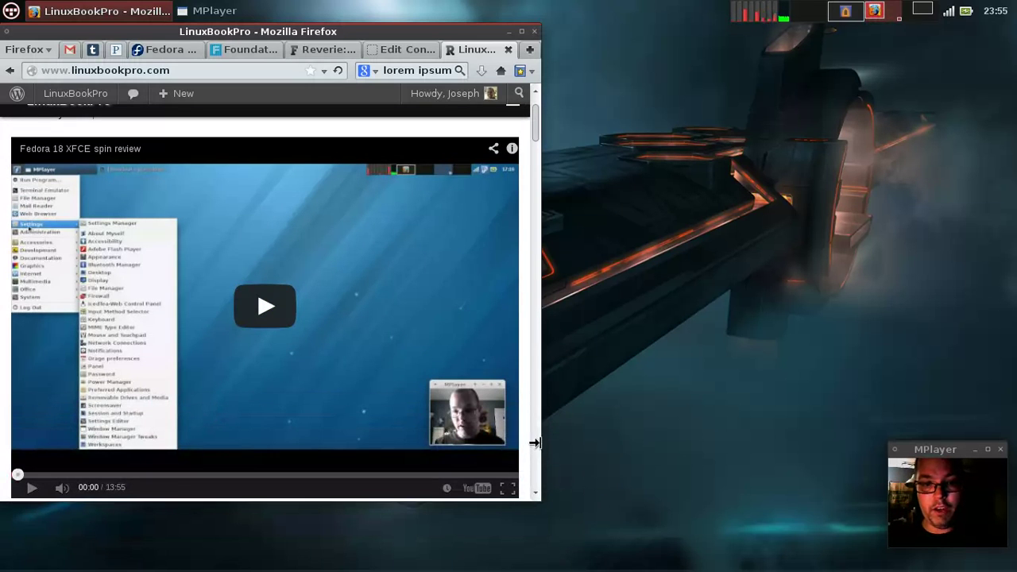
left_click_drag(534, 442, 329, 345)
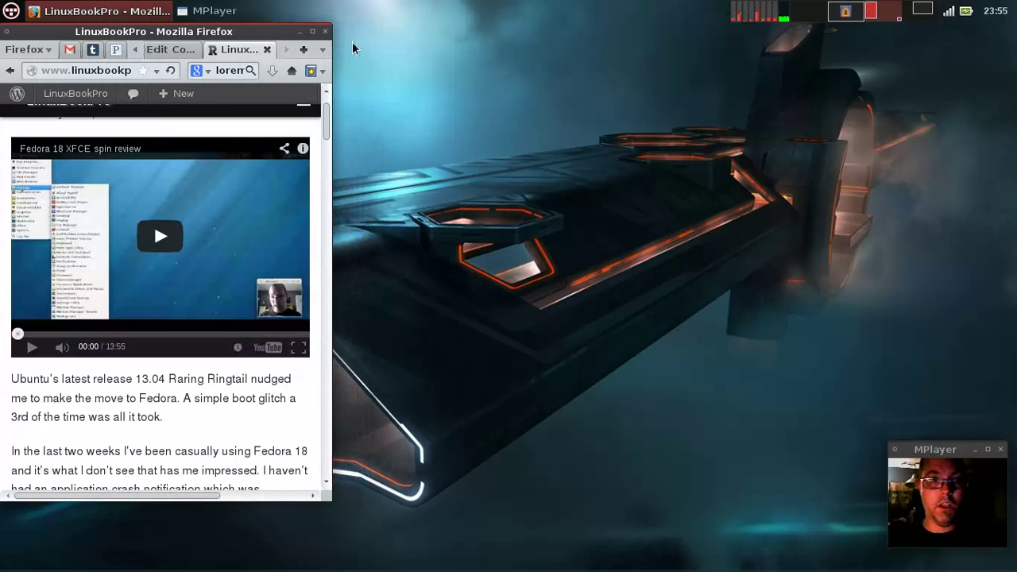
left_click(313, 31)
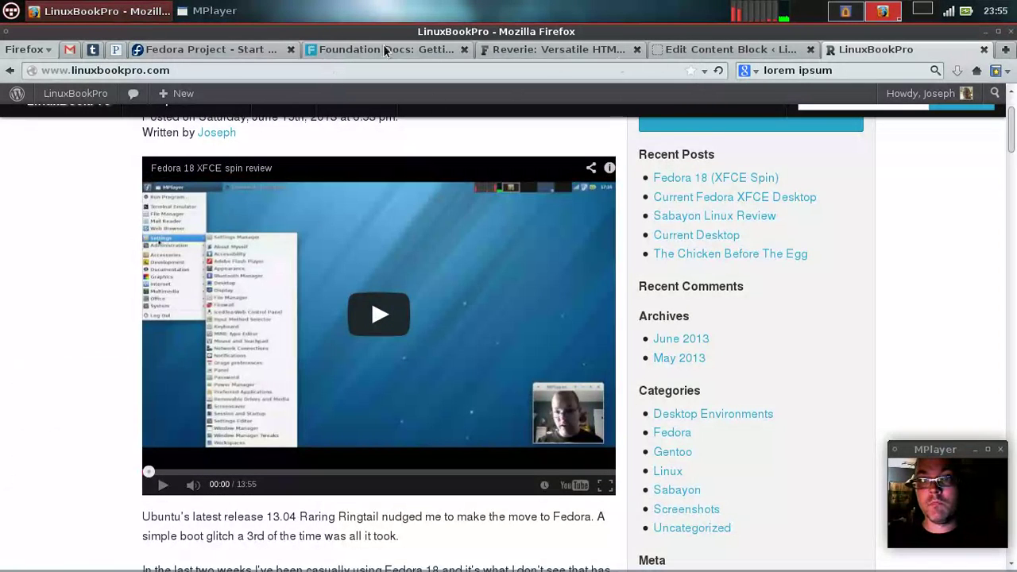
- On the Foundation Docs tab, expand the Grid section in the sidebar
left_click(382, 49)
scroll(390, 275, "down", 5)
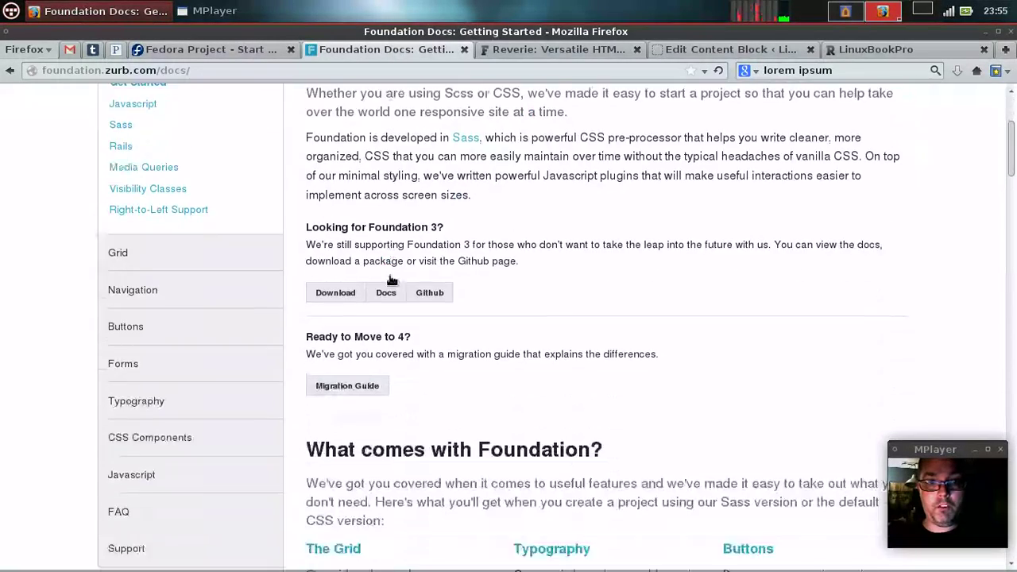
scroll(114, 249, "up", 6)
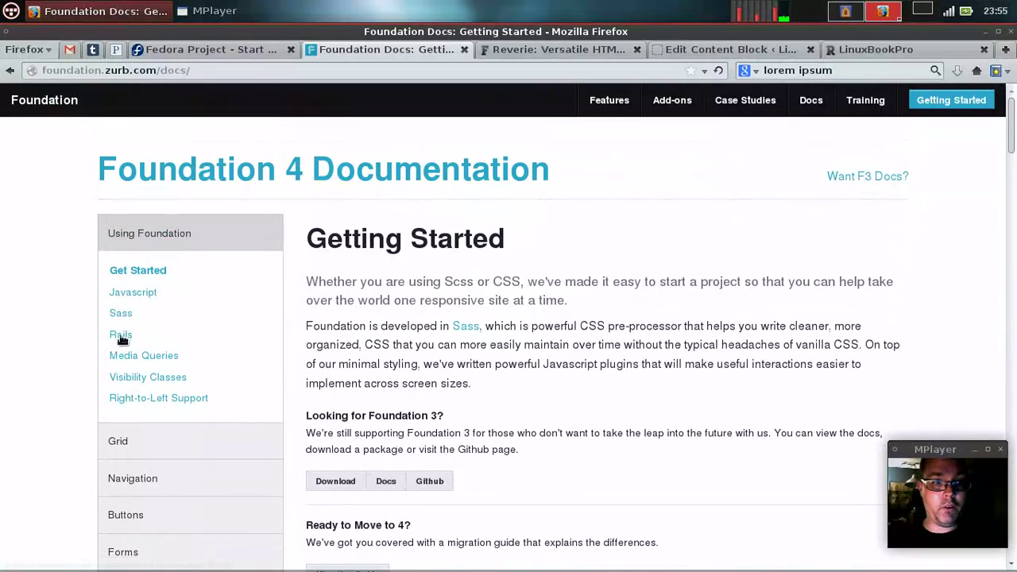
left_click(119, 439)
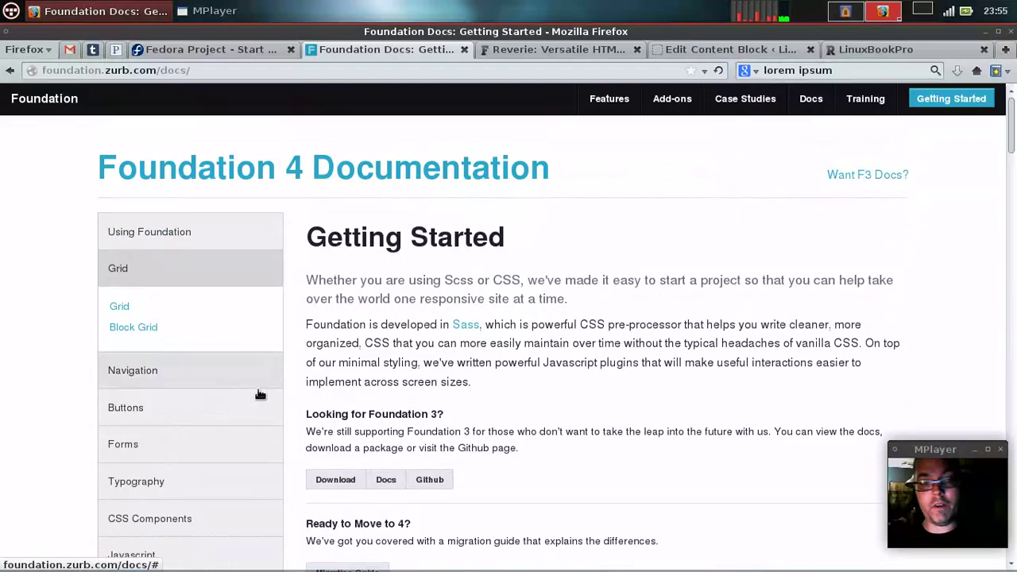
scroll(259, 394, "down", 5)
scroll(220, 268, "up", 5)
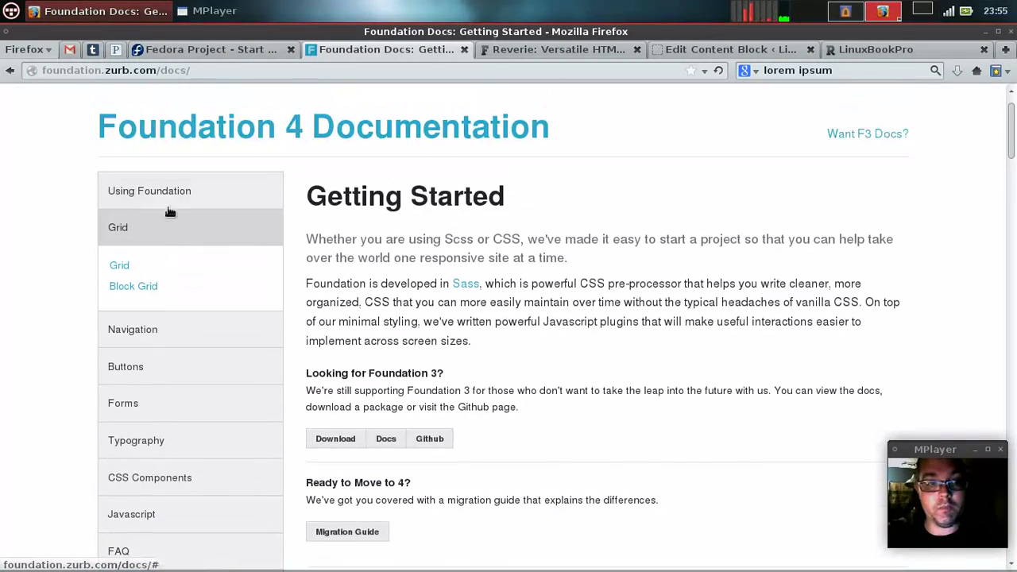
scroll(338, 438, "down", 1)
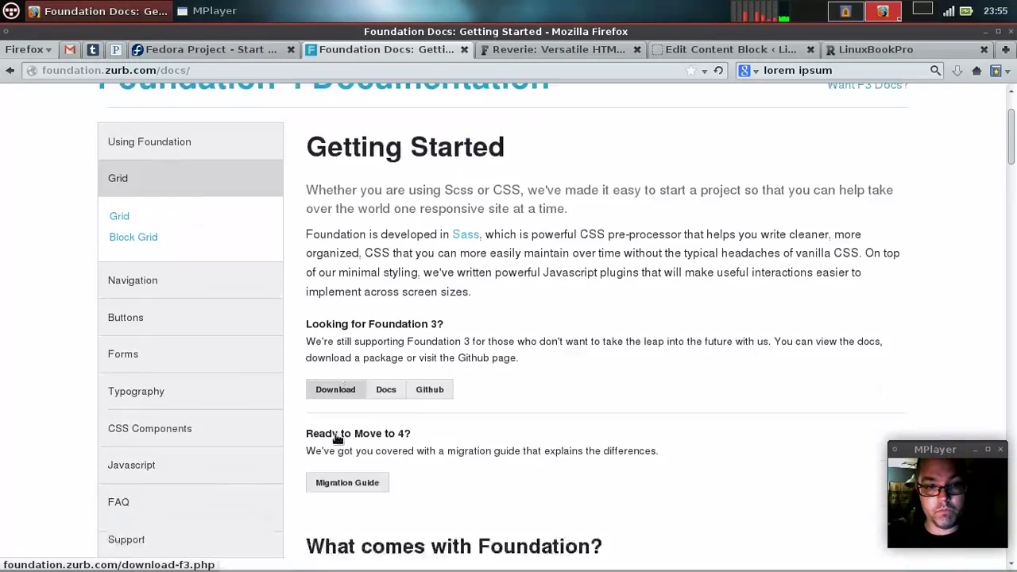
scroll(338, 438, "down", 5)
scroll(329, 425, "up", 5)
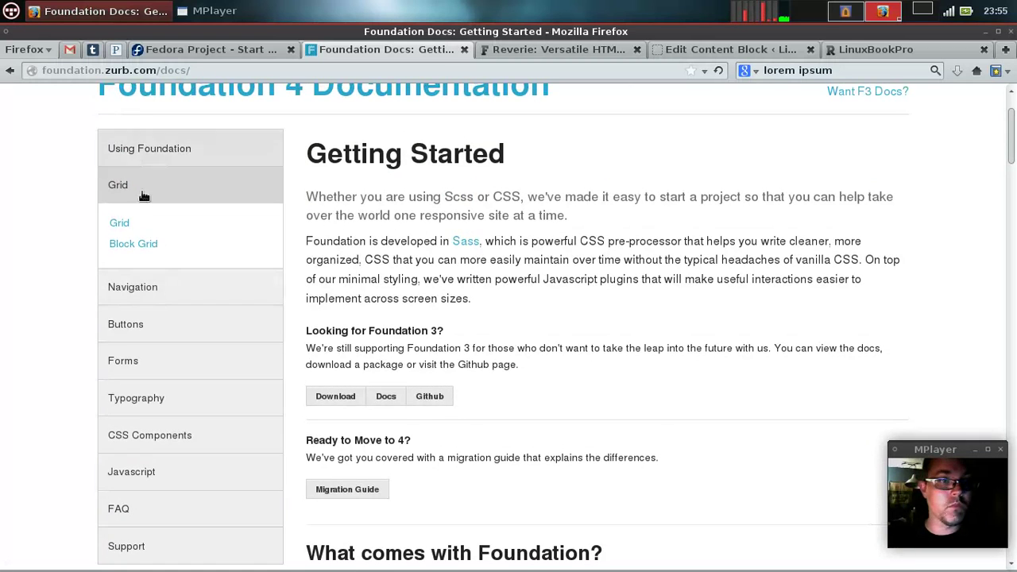
- Open the Grid documentation page and highlight the first row example's code
left_click(121, 223)
scroll(238, 357, "down", 2)
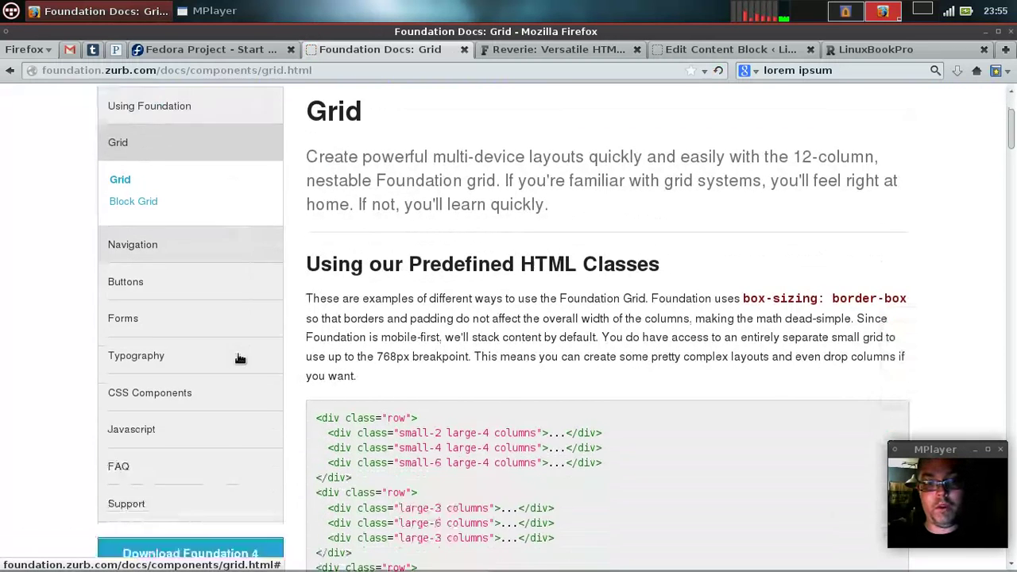
scroll(239, 358, "down", 2)
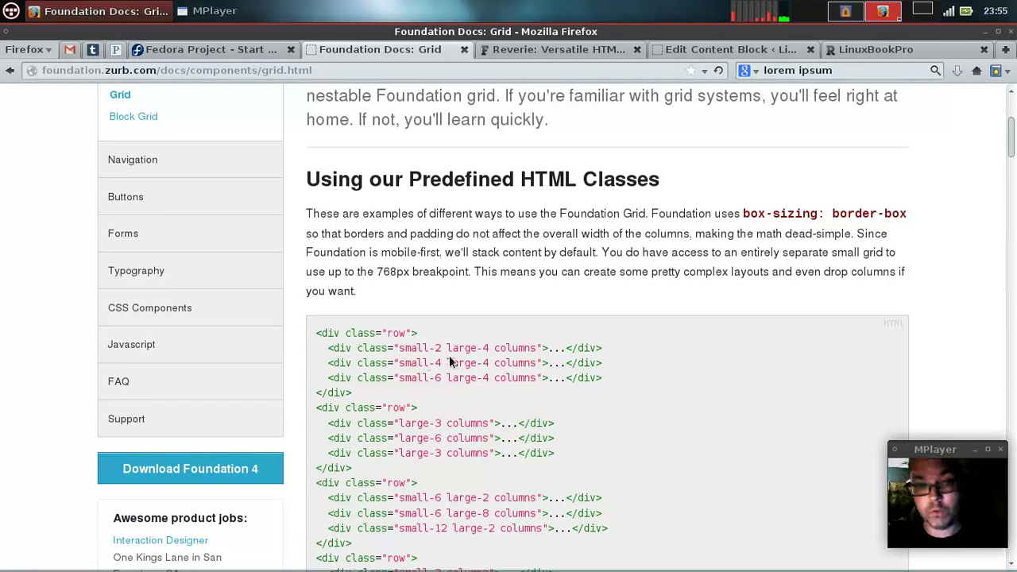
scroll(415, 359, "down", 2)
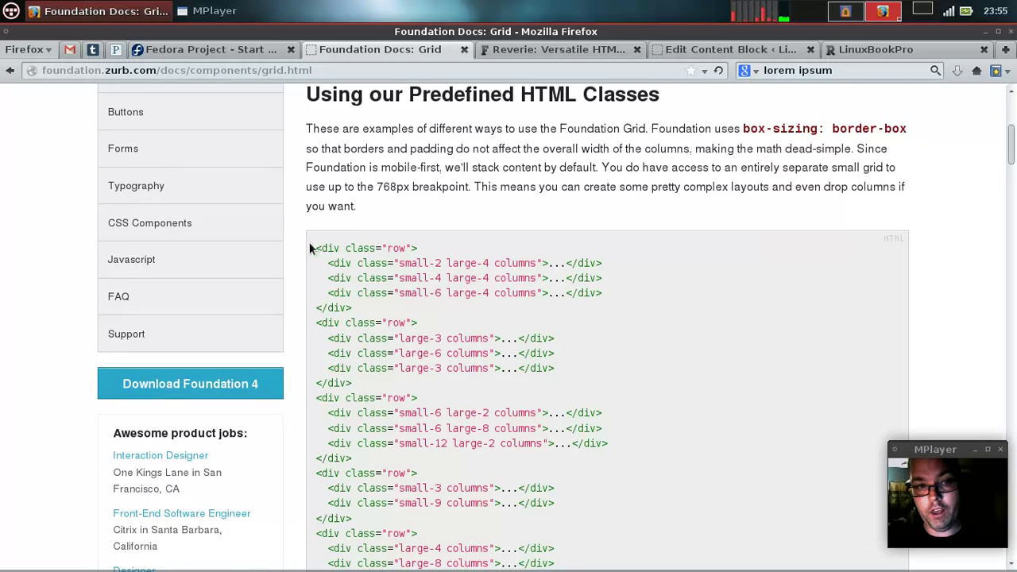
left_click_drag(310, 247, 554, 314)
left_click(691, 294)
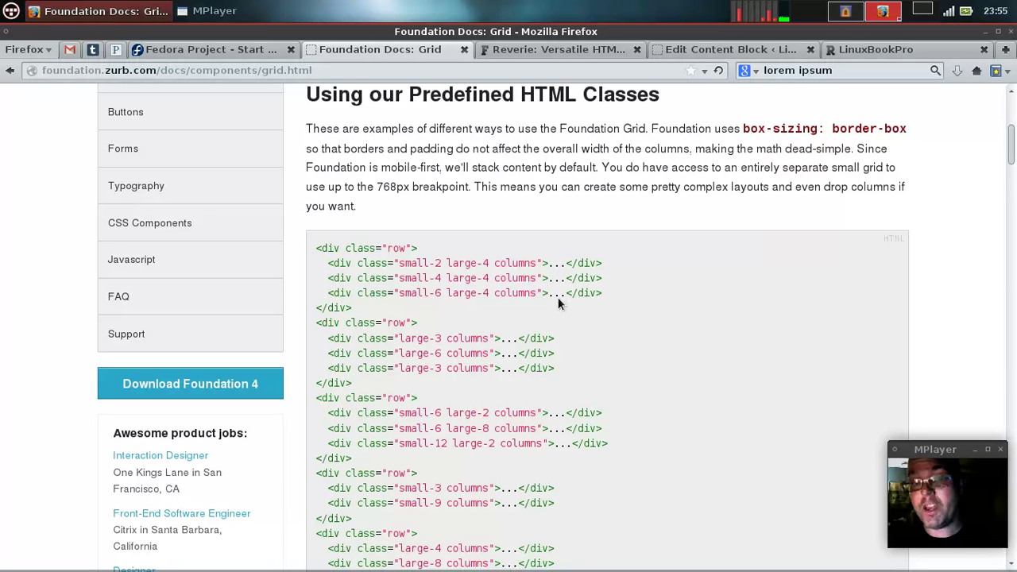
- Un-maximize the window to see the grid stack, then restore full width
scroll(374, 314, "down", 3)
scroll(374, 312, "down", 13)
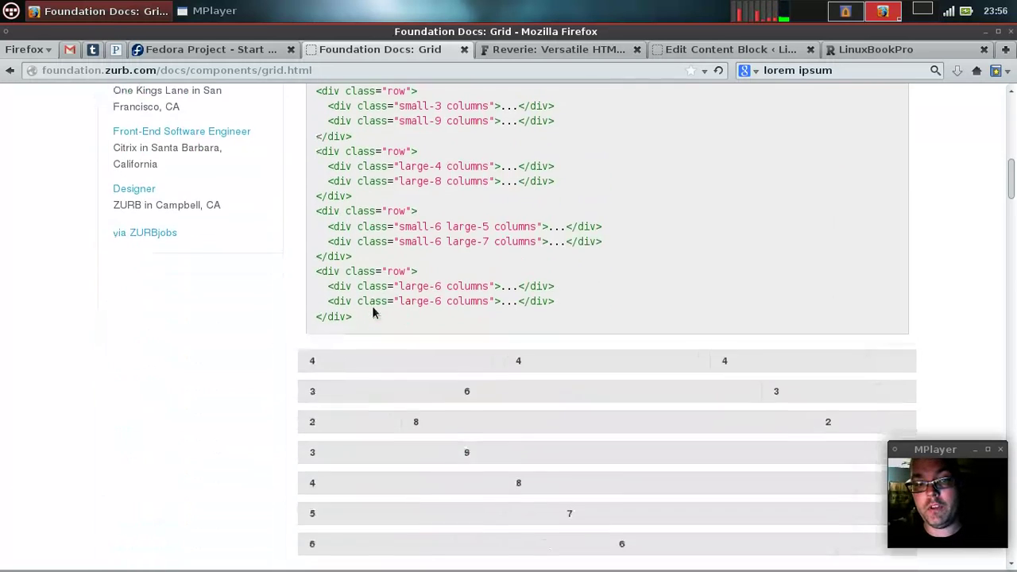
scroll(377, 245, "up", 4)
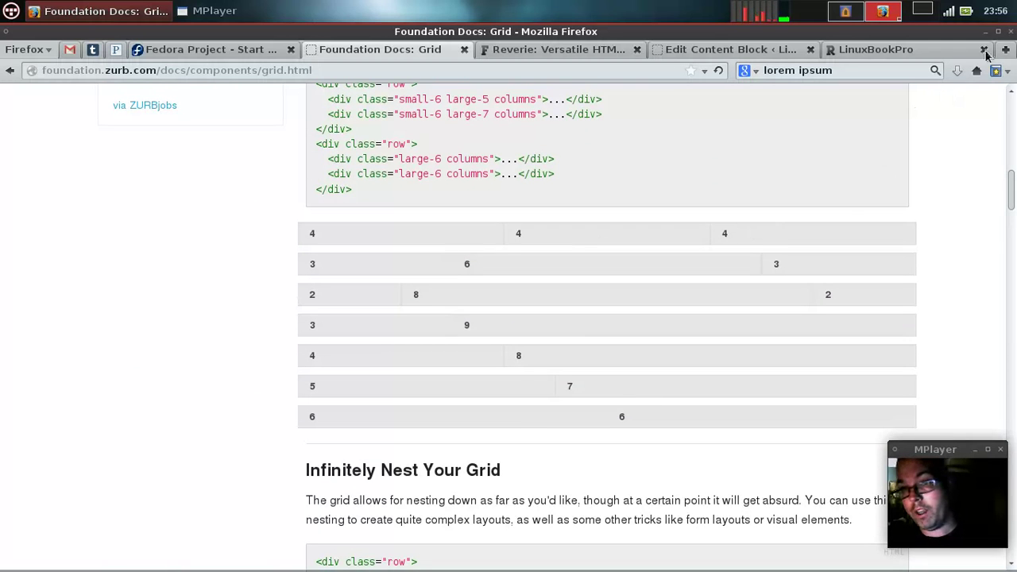
left_click(998, 31)
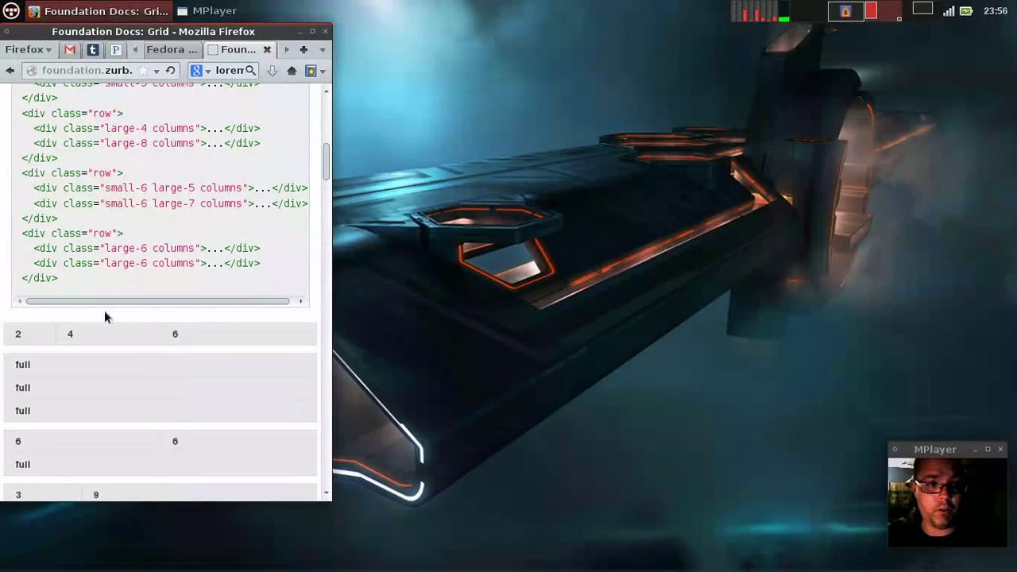
scroll(104, 317, "down", 1)
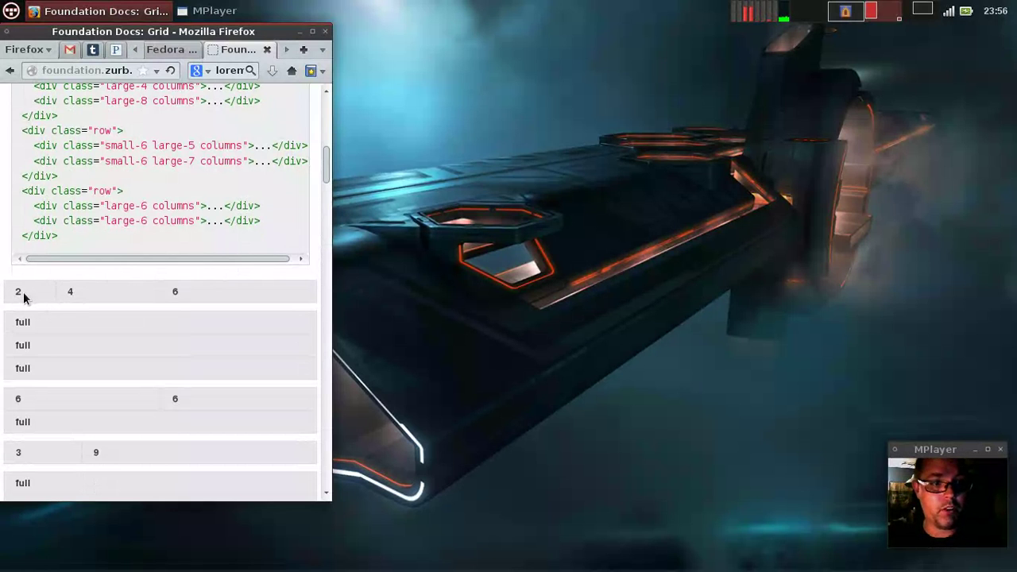
left_click(312, 32)
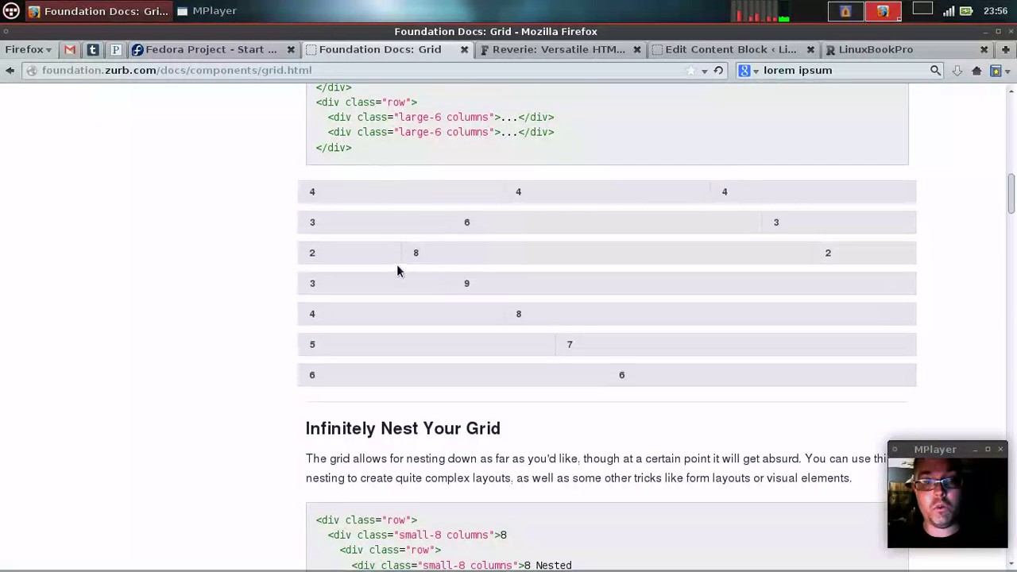
scroll(397, 264, "up", 5)
scroll(398, 271, "up", 1)
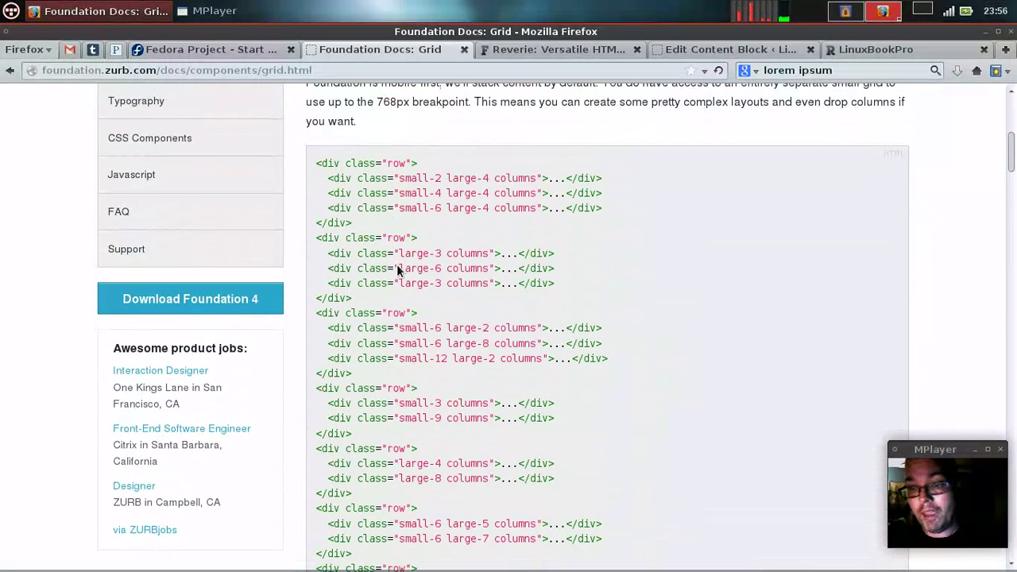
scroll(398, 269, "up", 2)
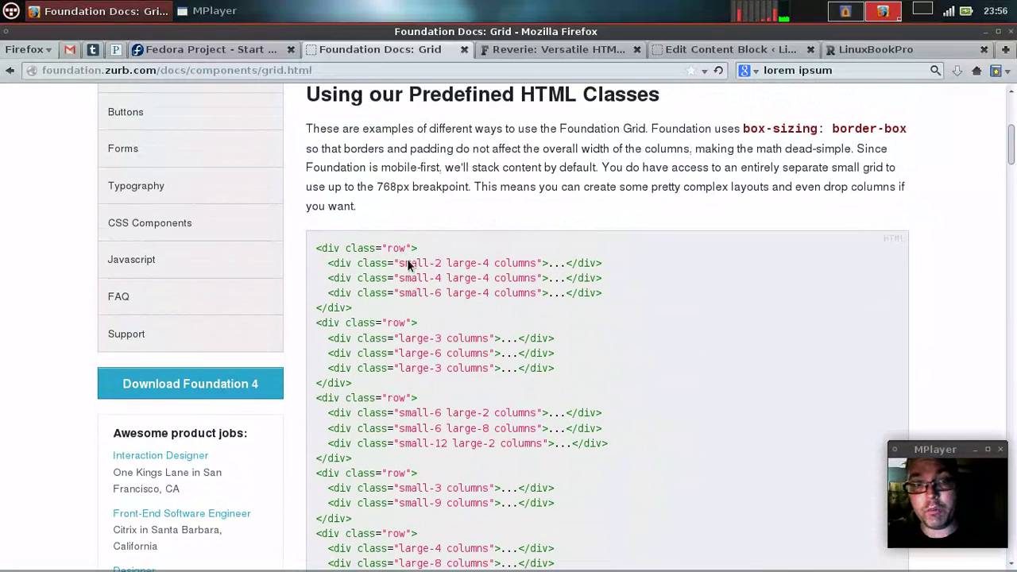
- Switch to the LinuxBookPro tab and go Back to the Grid Sample preview
left_click(509, 51)
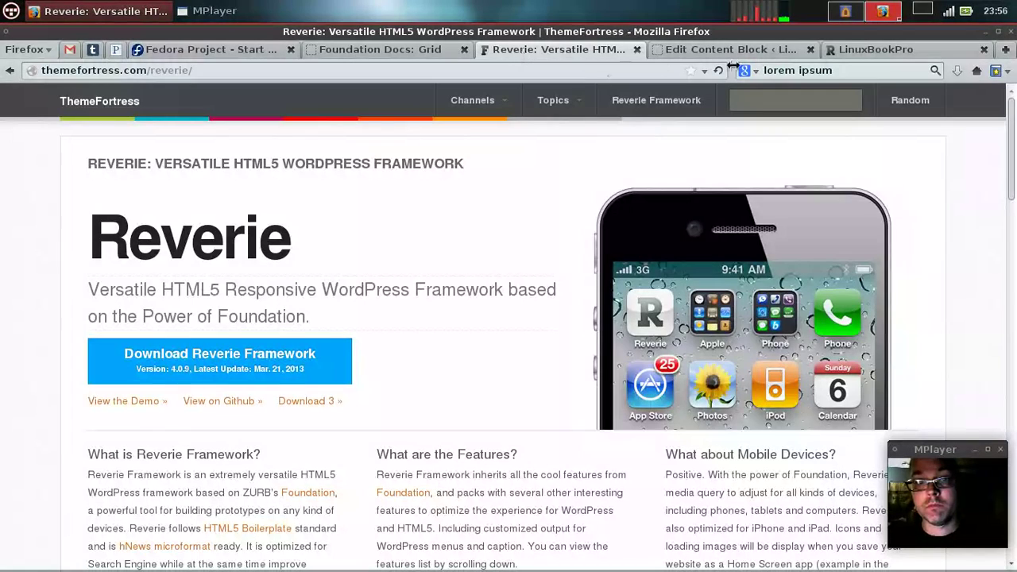
left_click(859, 51)
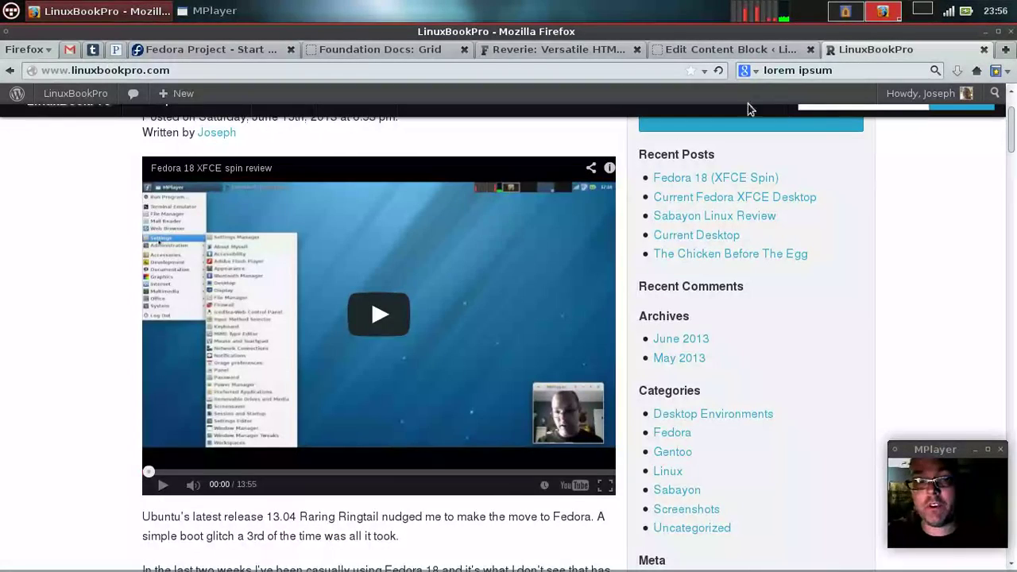
scroll(445, 157, "up", 3)
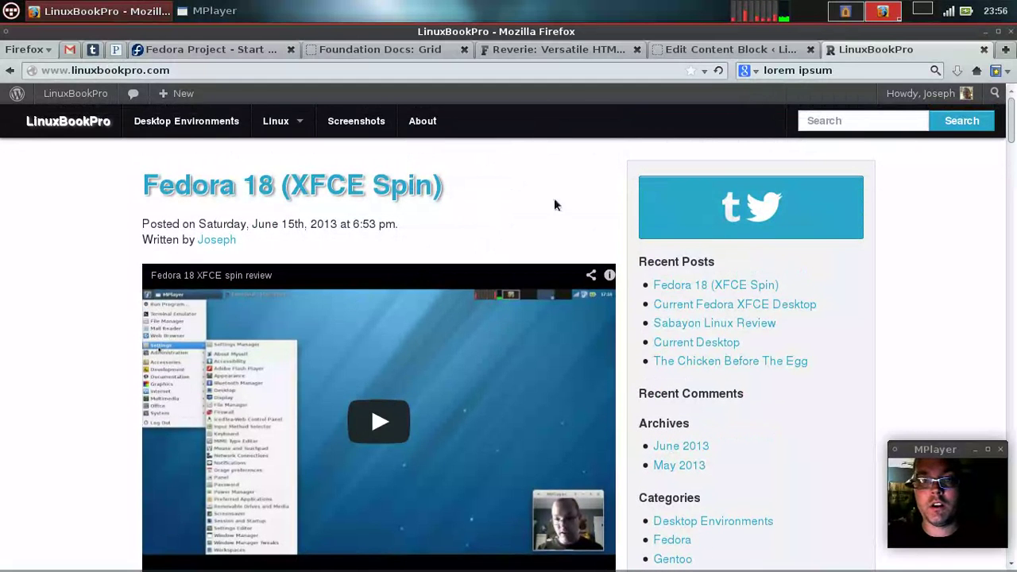
right_click(554, 198)
left_click(584, 204)
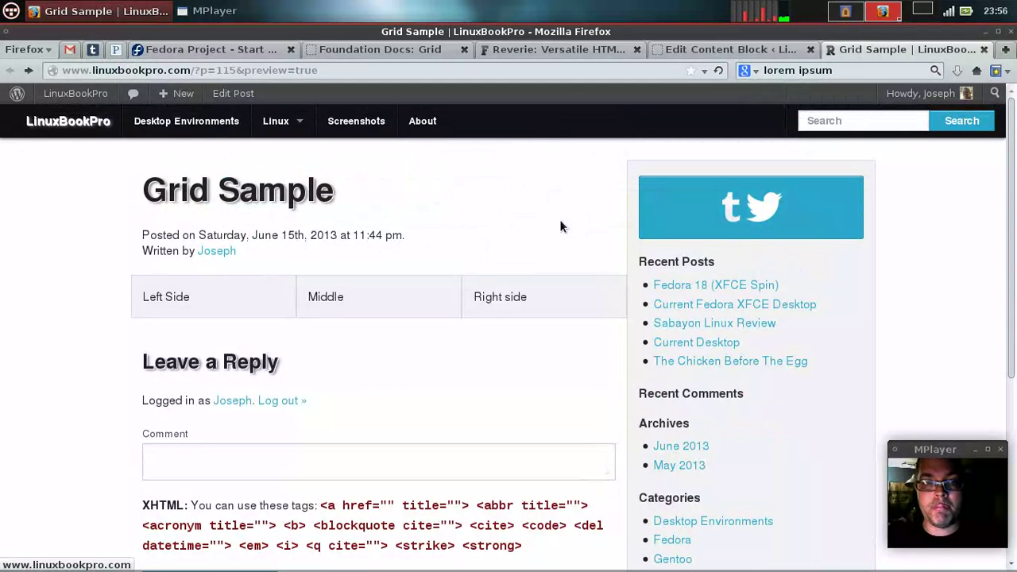
- Open the Grid Sample post for editing from the admin bar's Edit Post link
scroll(434, 364, "down", 3)
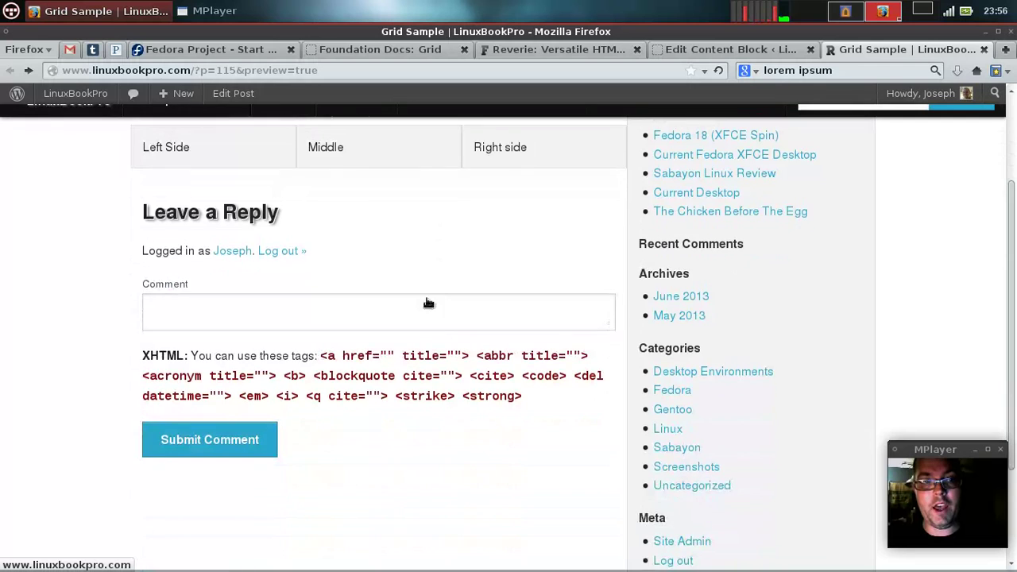
scroll(427, 302, "up", 3)
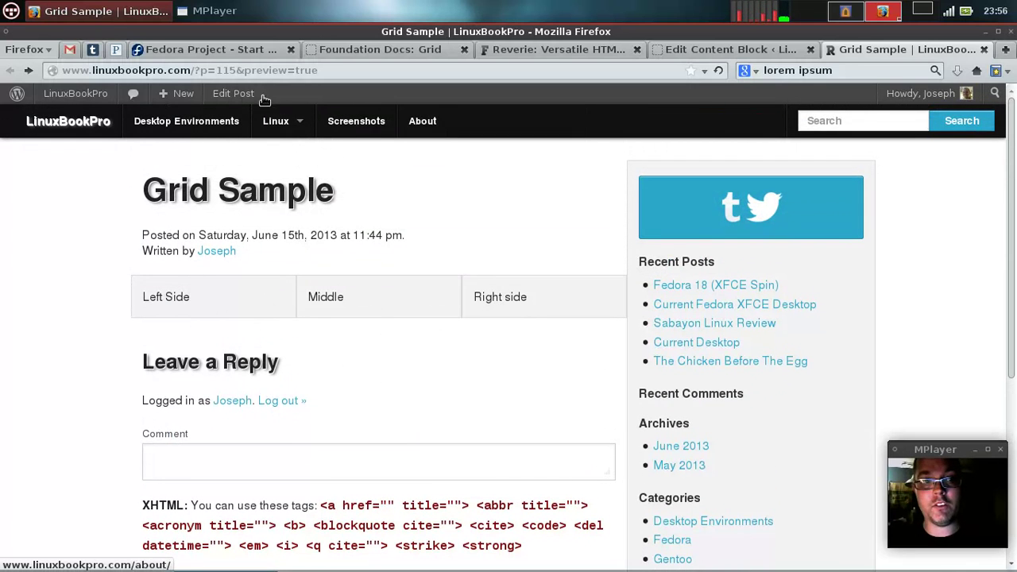
left_click(233, 93)
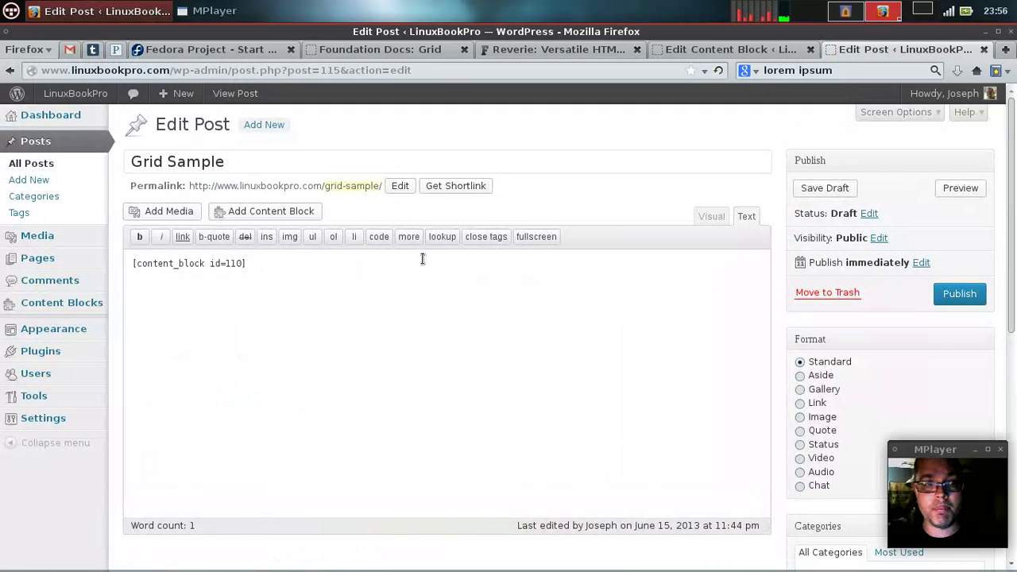
- Go back, then switch to the Edit Content Block tab showing the test block's three-column row
left_click(9, 70)
left_click(696, 53)
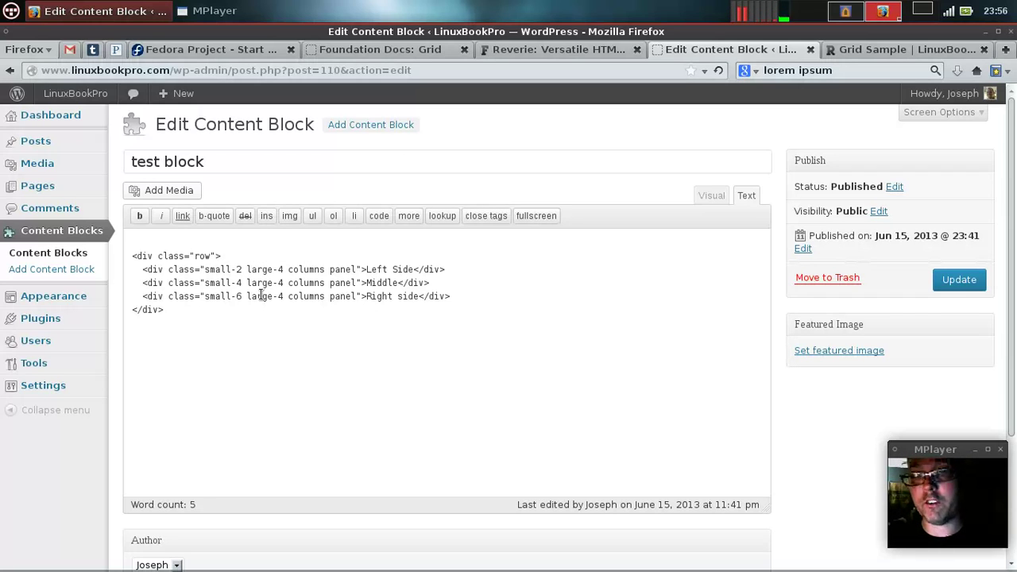
- On the Grid Sample preview, shrink the window and maximize it again
left_click(904, 49)
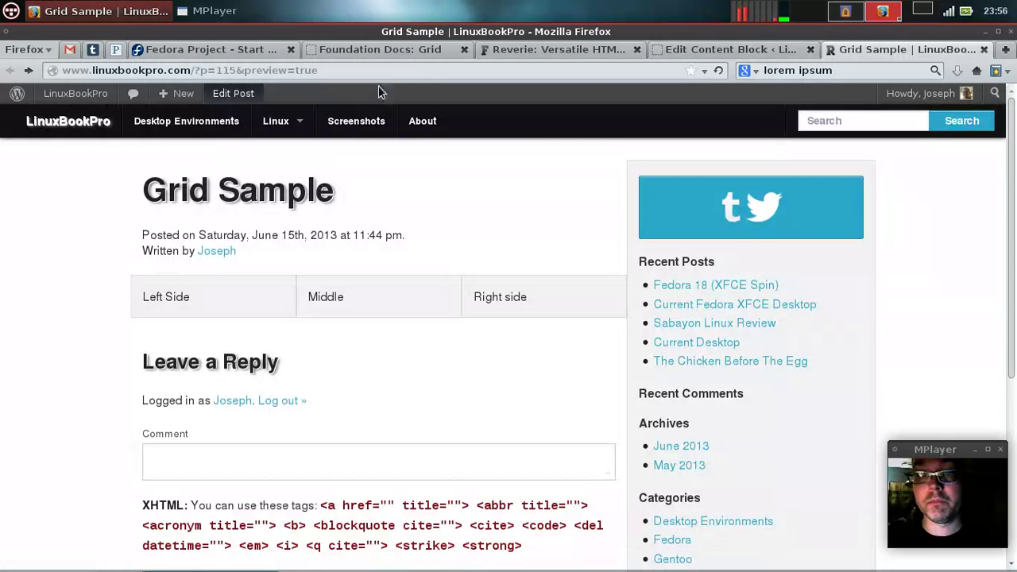
left_click(999, 31)
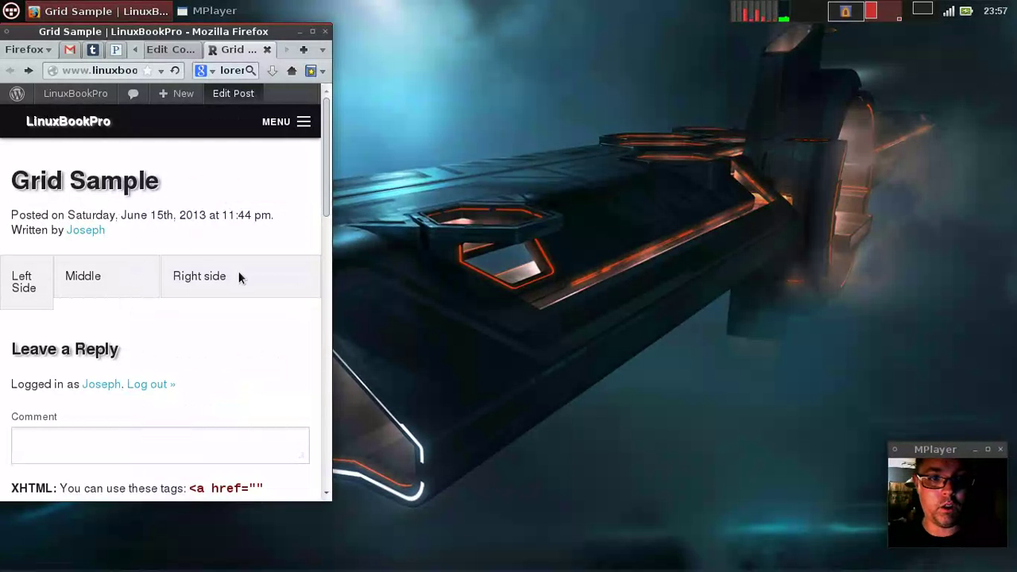
left_click(312, 31)
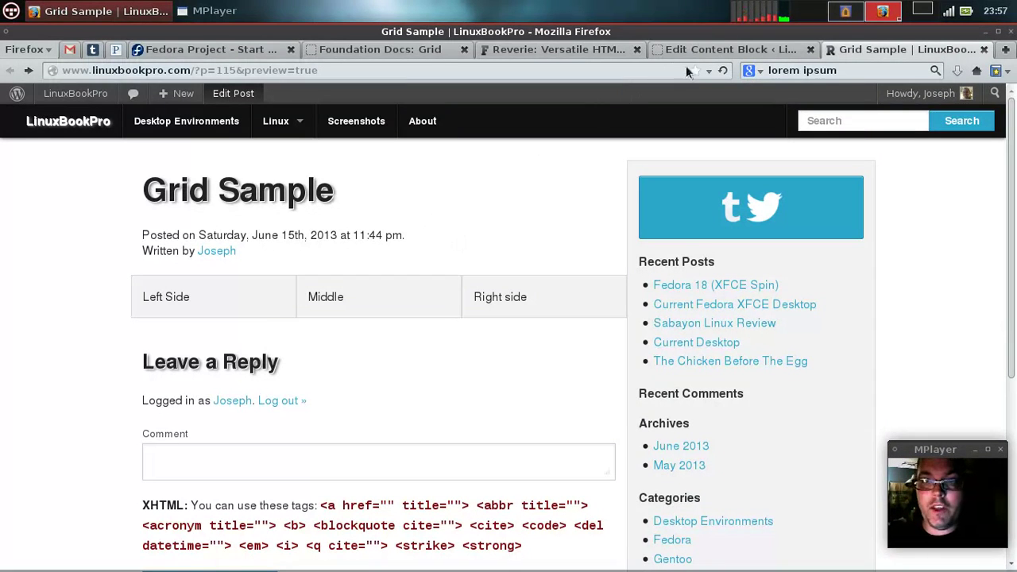
- Drag the Grid Sample window narrow so its columns reflow, re-maximize, and return to Edit Content Block
left_click(541, 48)
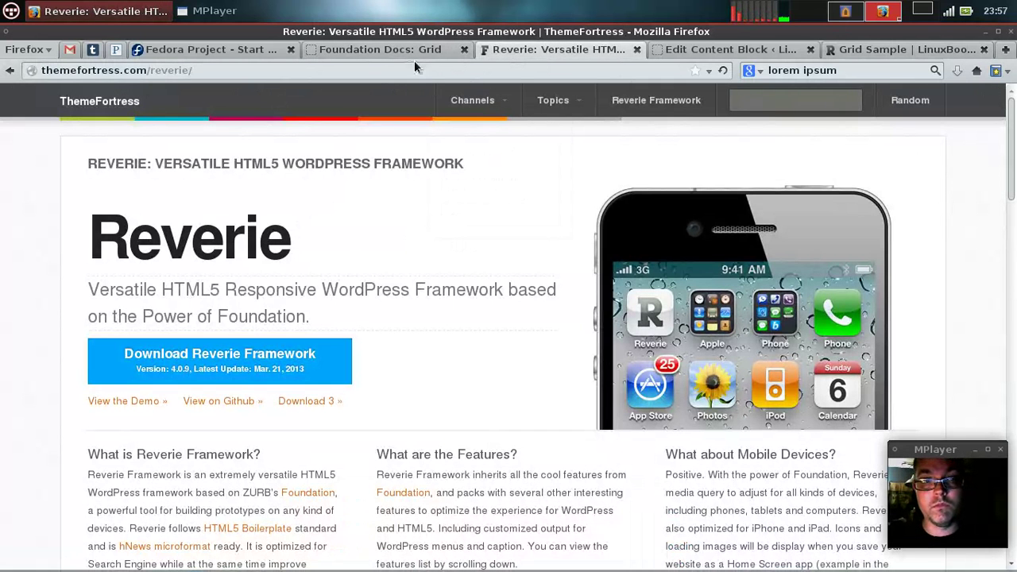
left_click(866, 50)
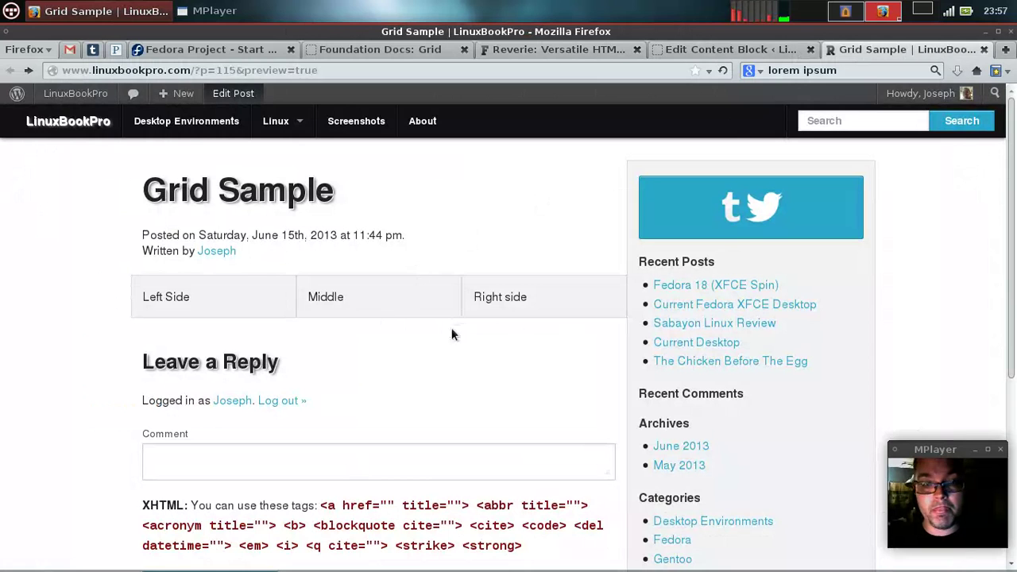
left_click(999, 32)
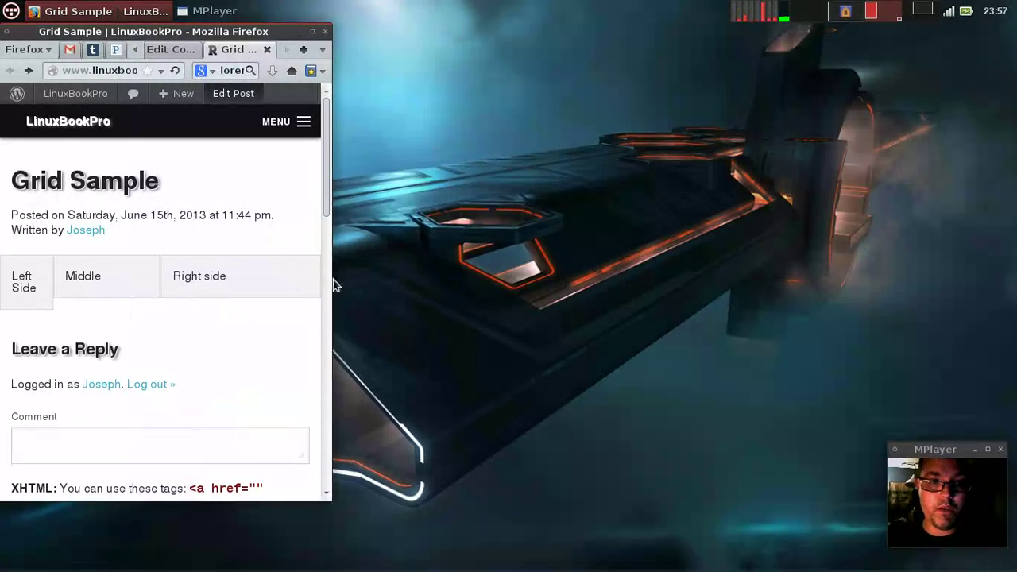
left_click_drag(326, 287, 940, 262)
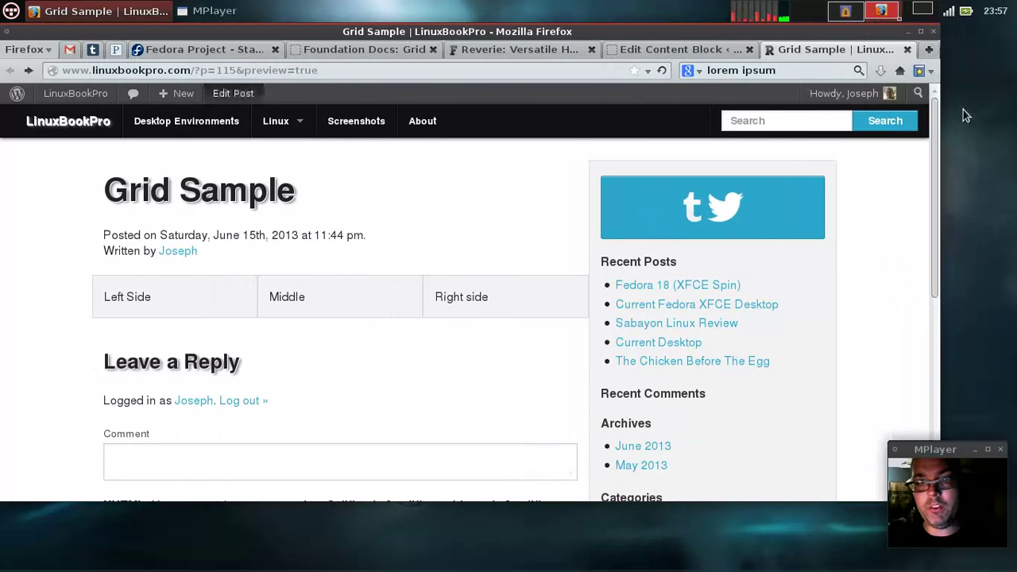
left_click(920, 33)
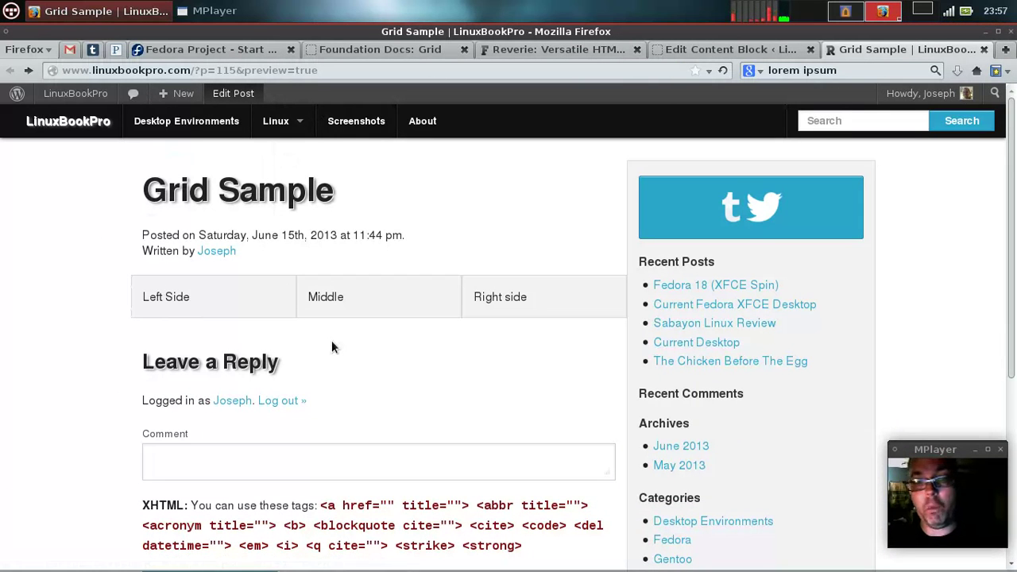
left_click(679, 48)
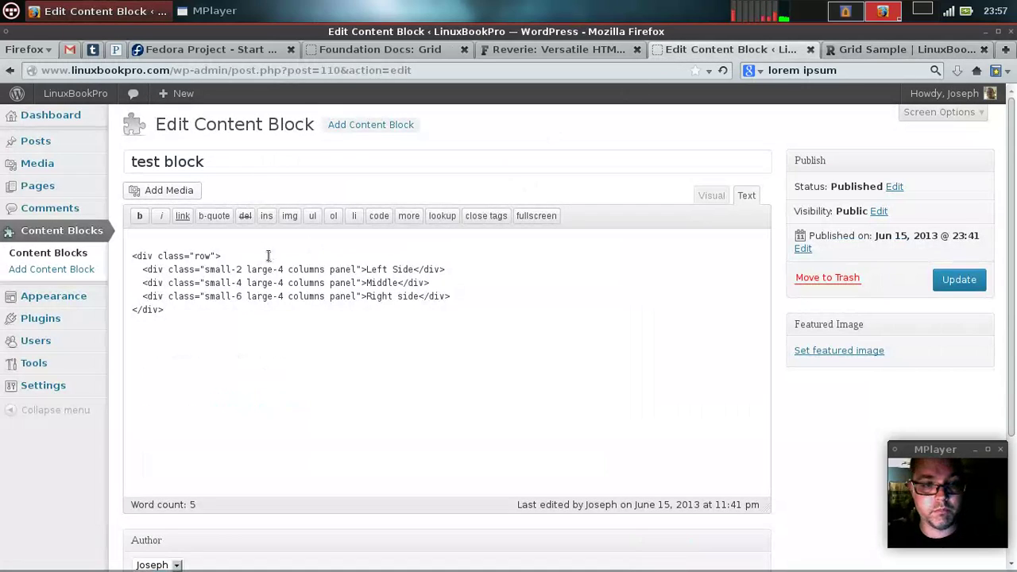
- Scroll through the Foundation Docs Grid examples and return to the Grid introduction at the top
left_click(339, 50)
scroll(278, 315, "down", 4)
scroll(277, 314, "up", 10)
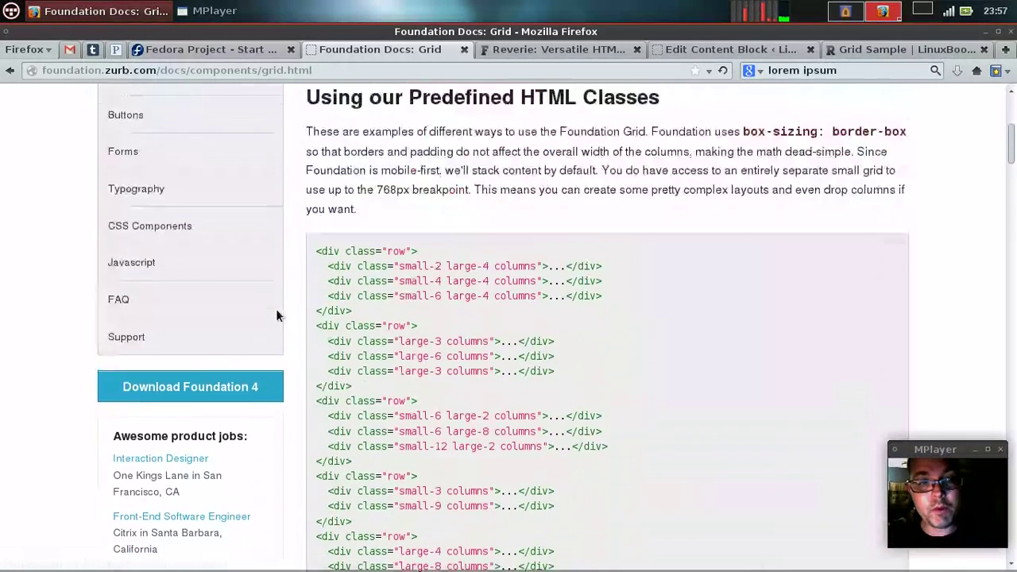
scroll(277, 316, "down", 14)
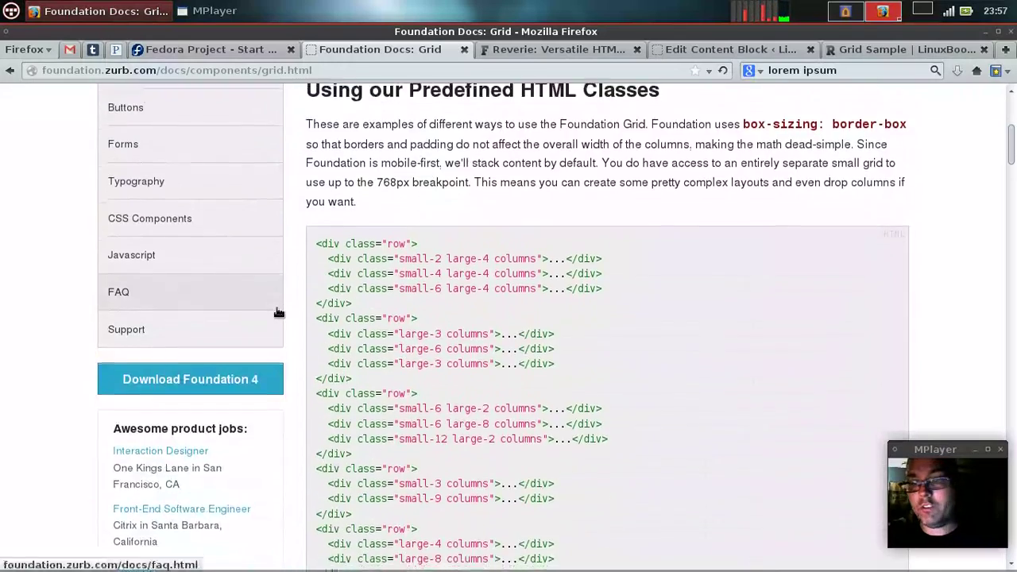
scroll(277, 328, "down", 13)
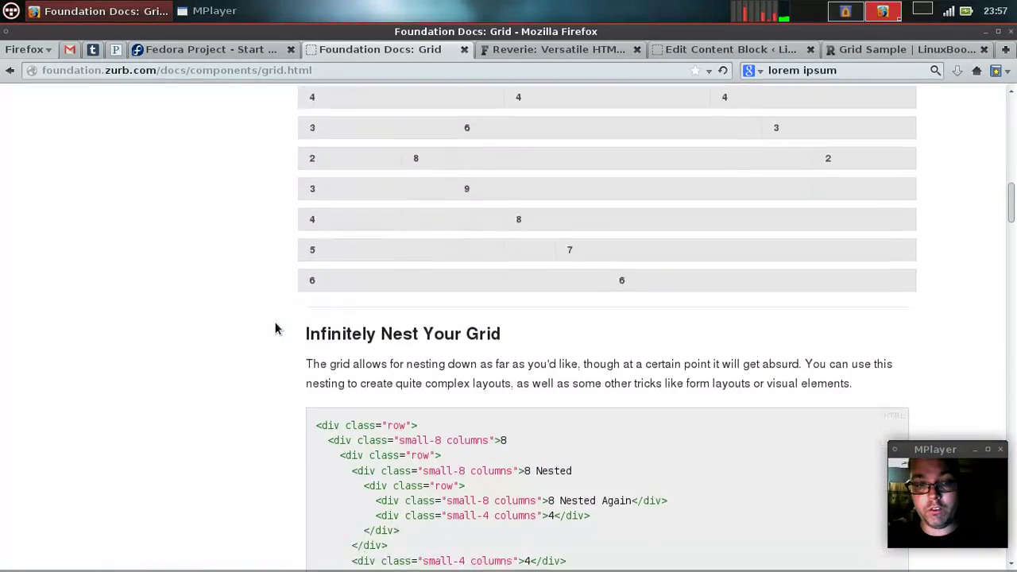
scroll(276, 328, "down", 5)
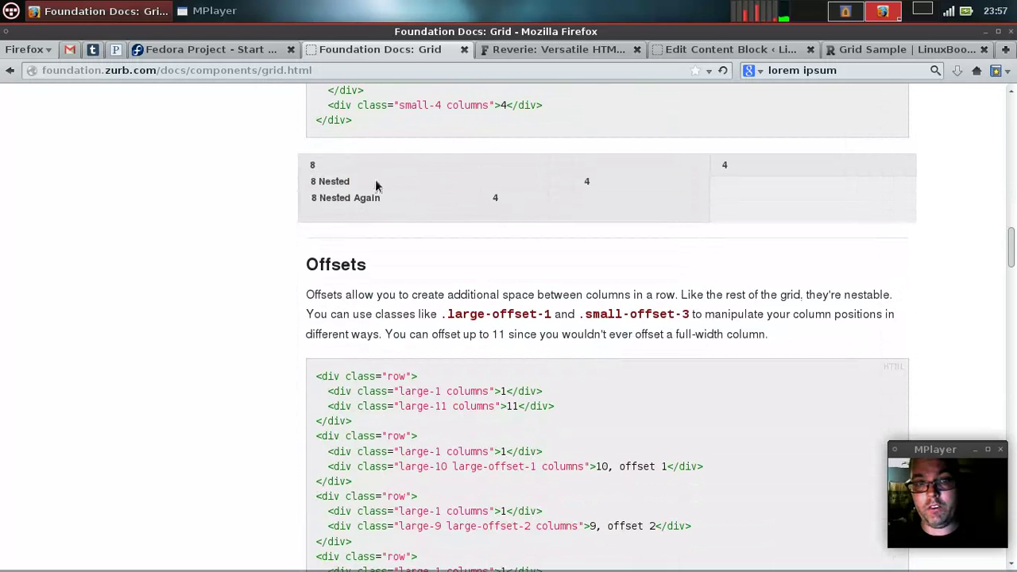
scroll(451, 194, "down", 11)
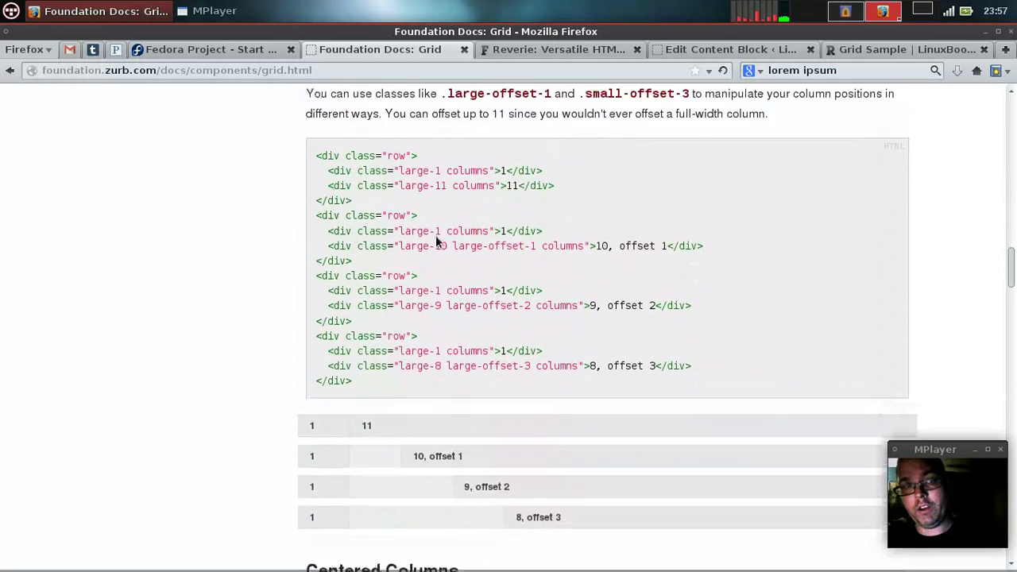
scroll(400, 188, "down", 9)
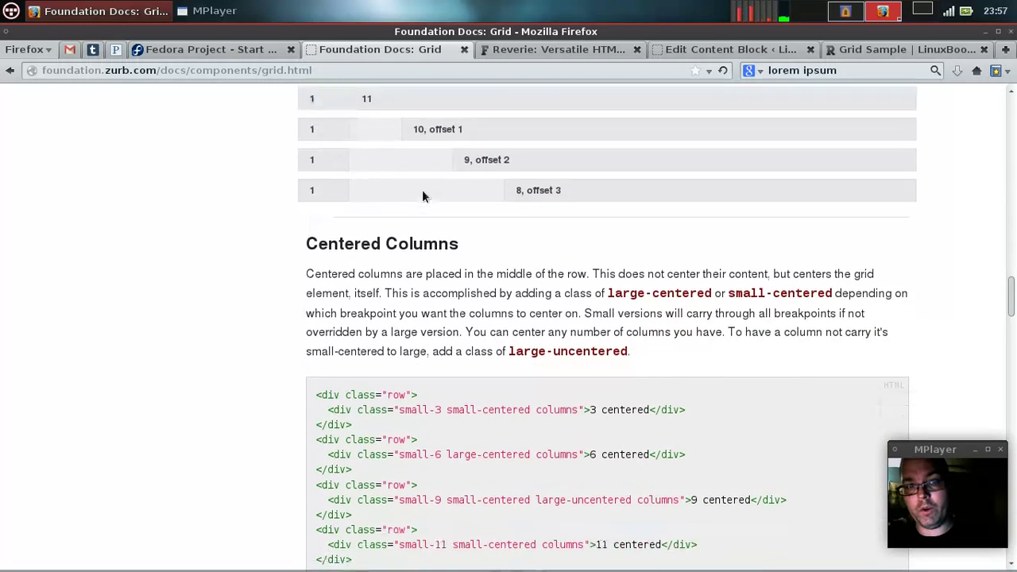
scroll(459, 183, "down", 4)
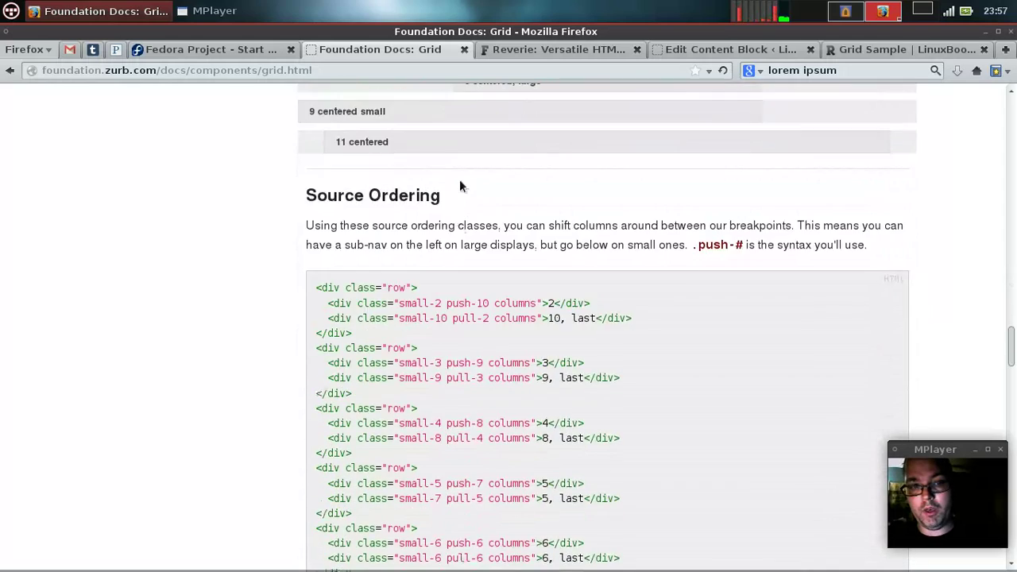
scroll(459, 198, "up", 3)
scroll(460, 200, "down", 6)
scroll(460, 201, "down", 16)
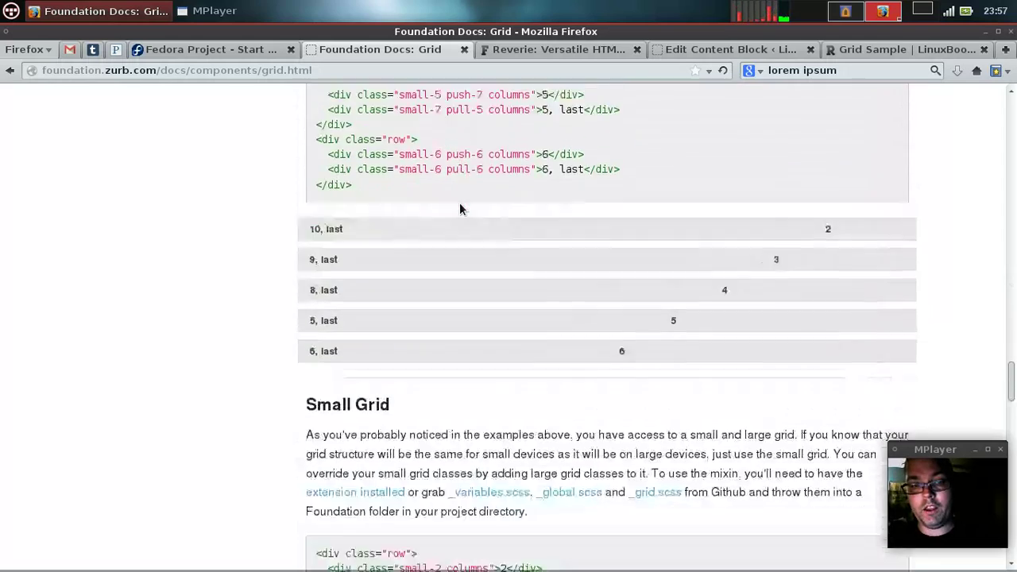
scroll(459, 203, "down", 2)
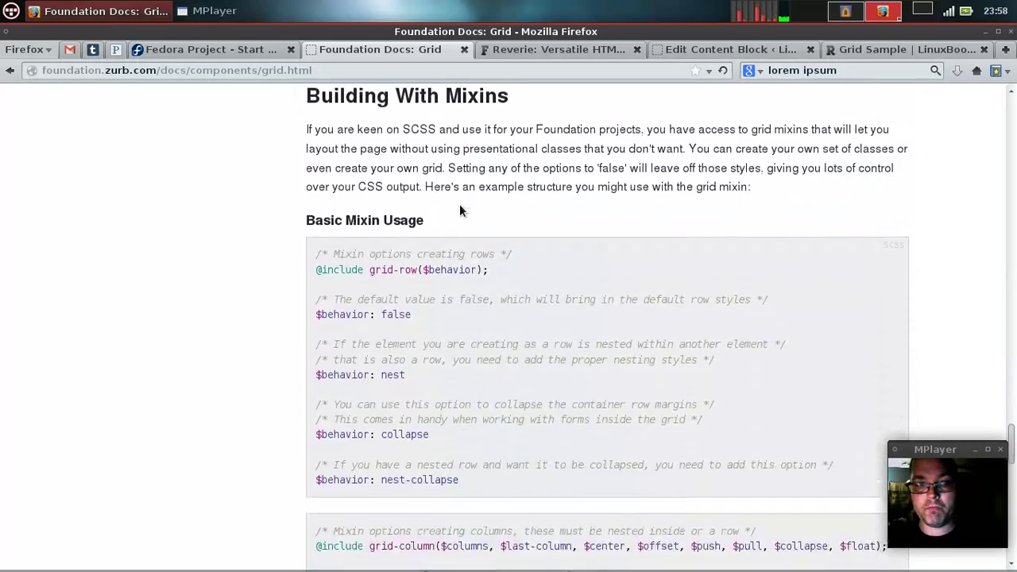
scroll(459, 205, "up", 12)
scroll(459, 211, "up", 11)
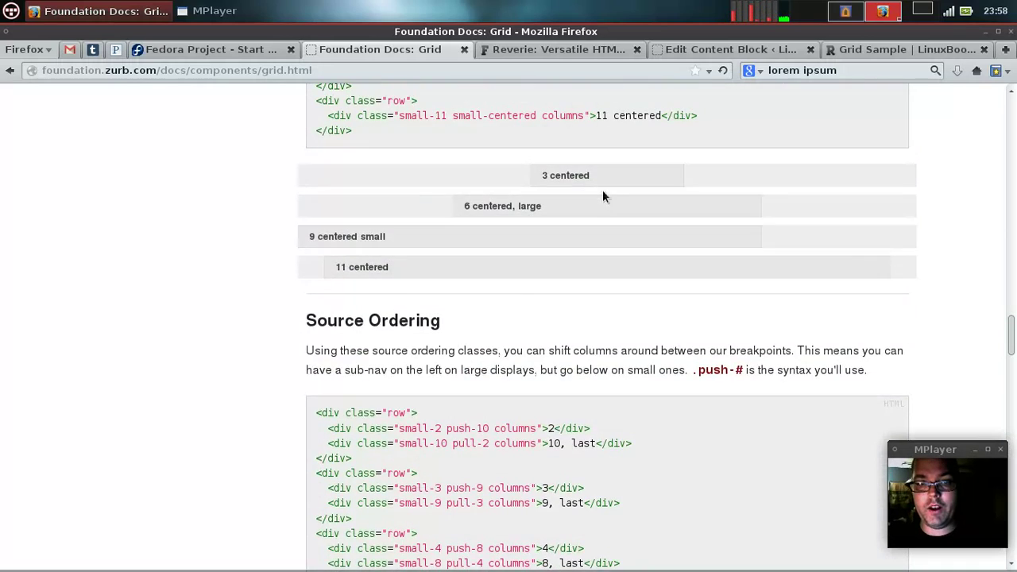
scroll(604, 188, "up", 3)
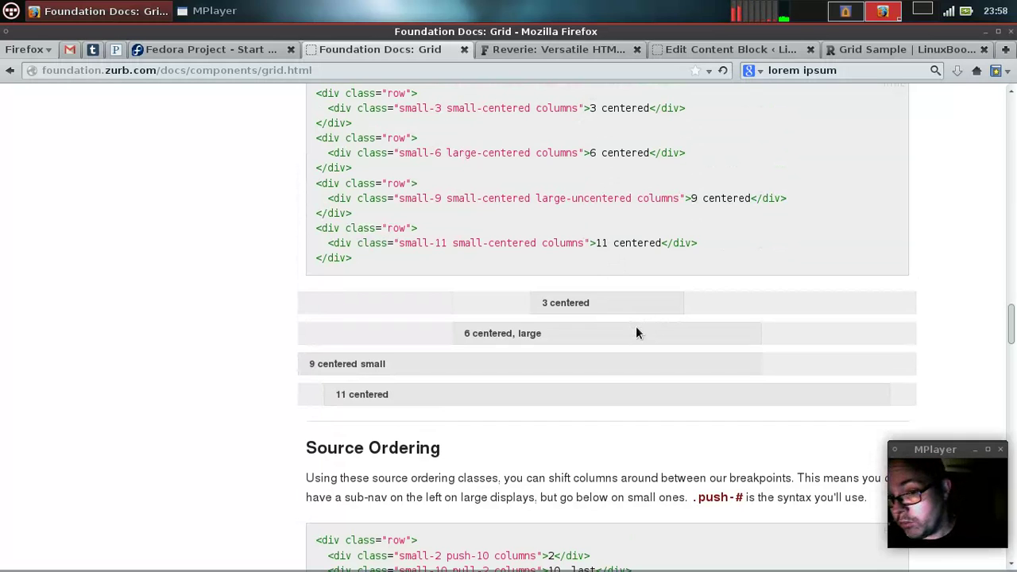
scroll(626, 329, "up", 20)
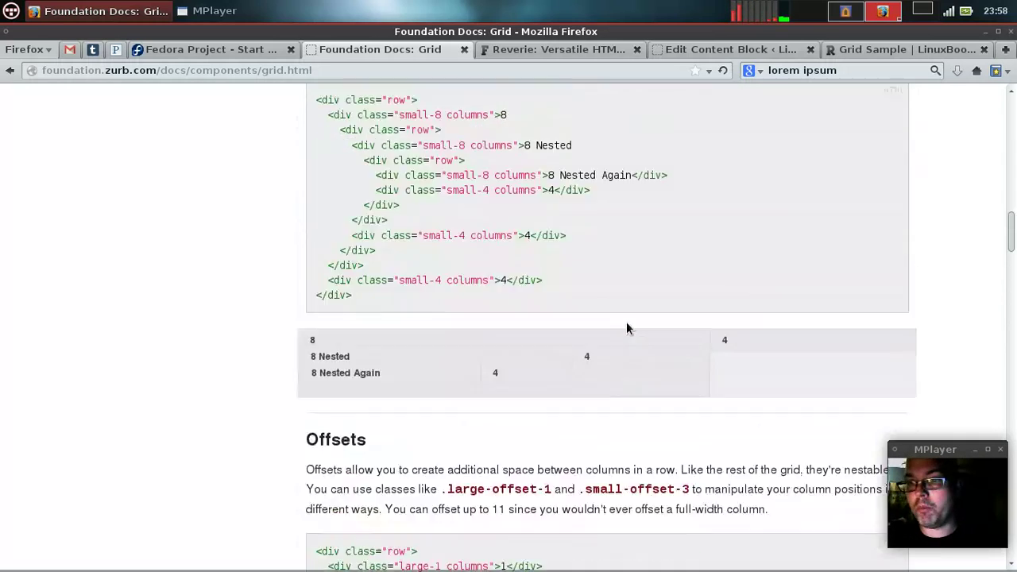
scroll(626, 328, "up", 15)
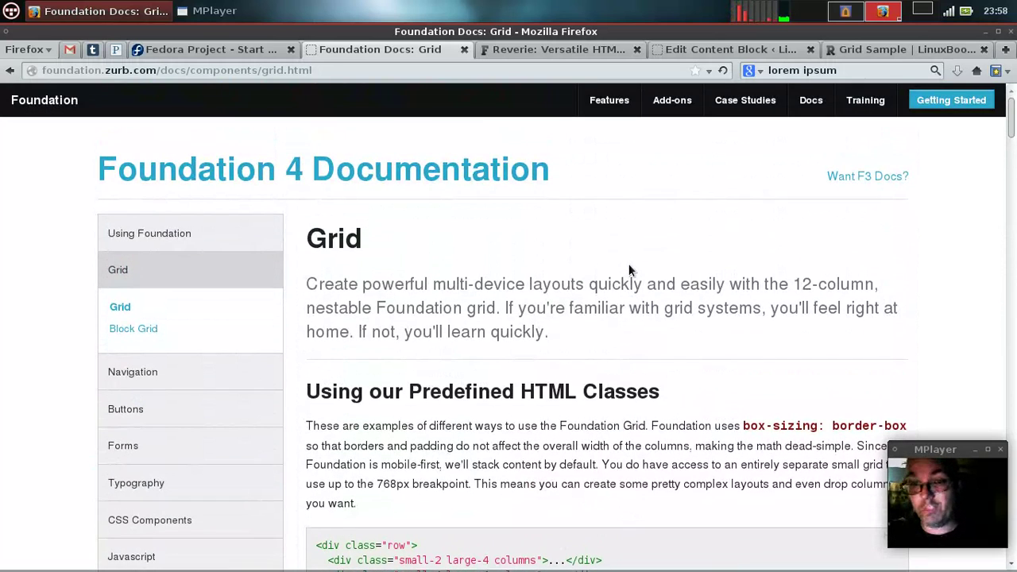
- Expand Navigation in the docs sidebar and open the Pagination page
scroll(572, 328, "down", 6)
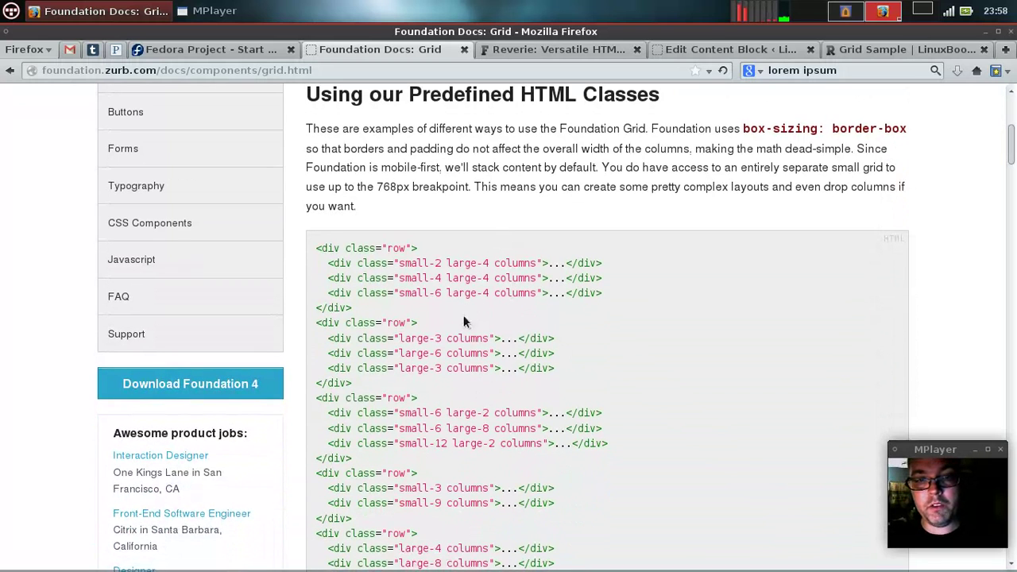
scroll(460, 415, "down", 3)
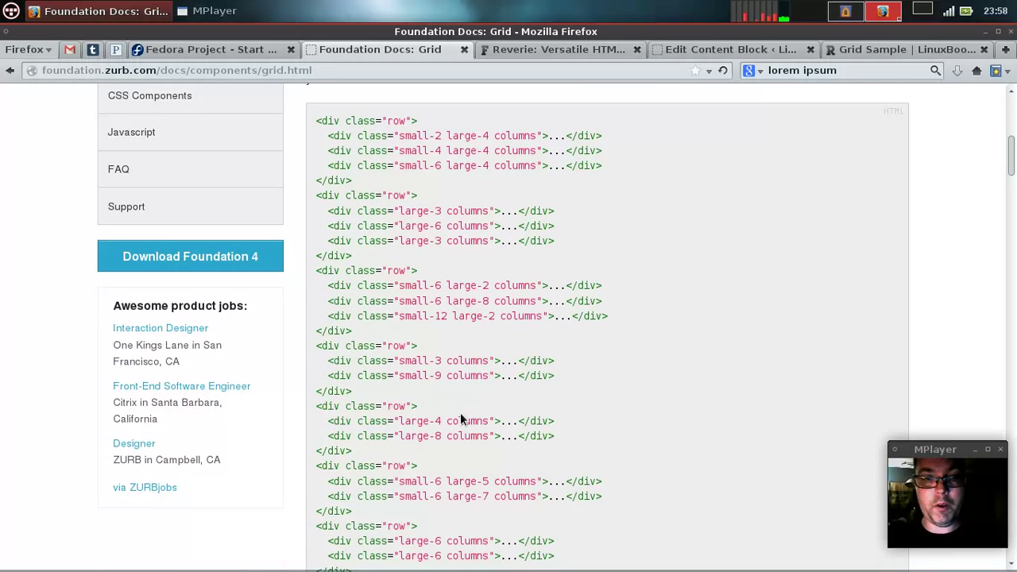
scroll(249, 316, "up", 5)
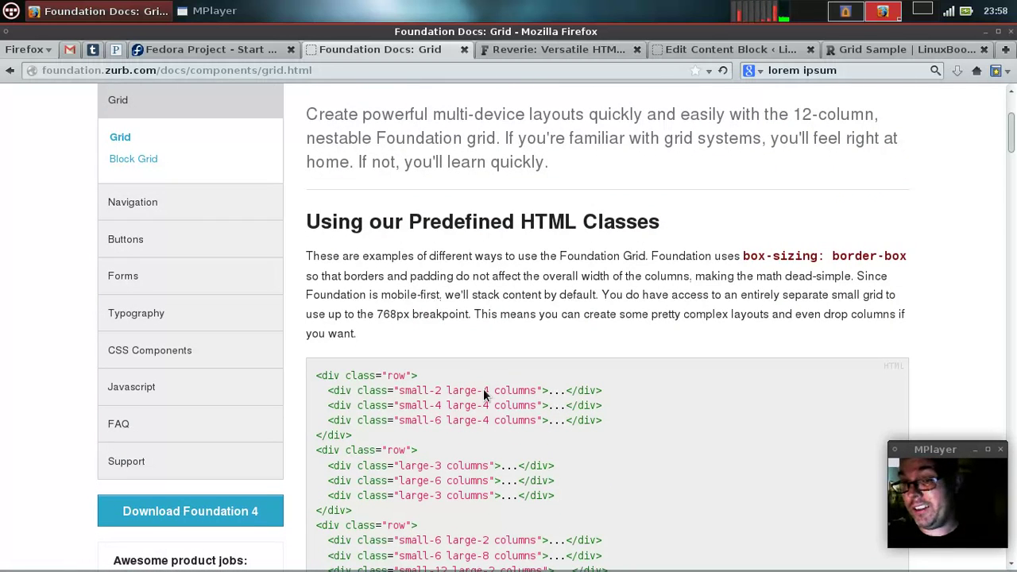
scroll(483, 388, "down", 3)
scroll(486, 341, "up", 5)
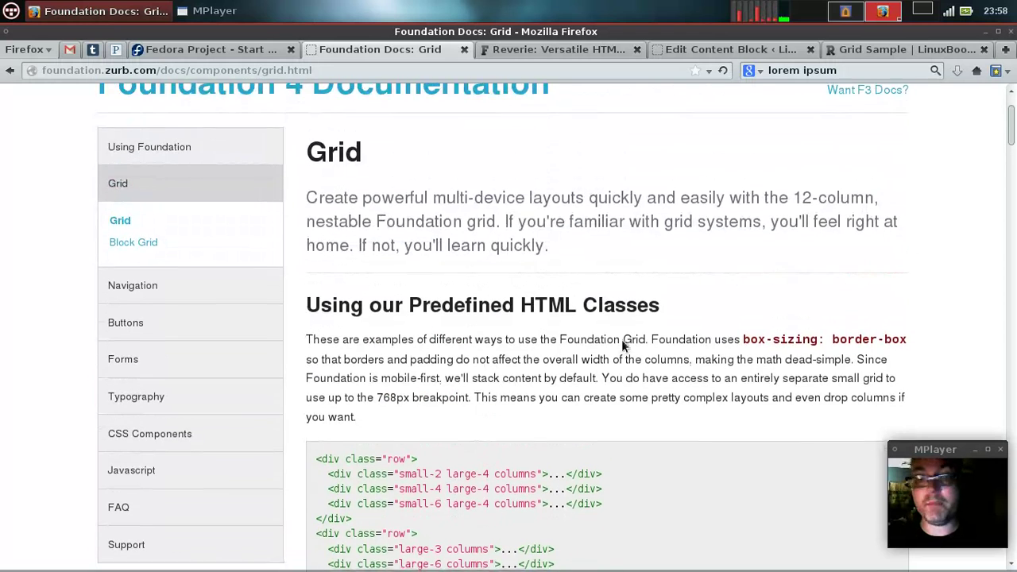
scroll(621, 340, "down", 1)
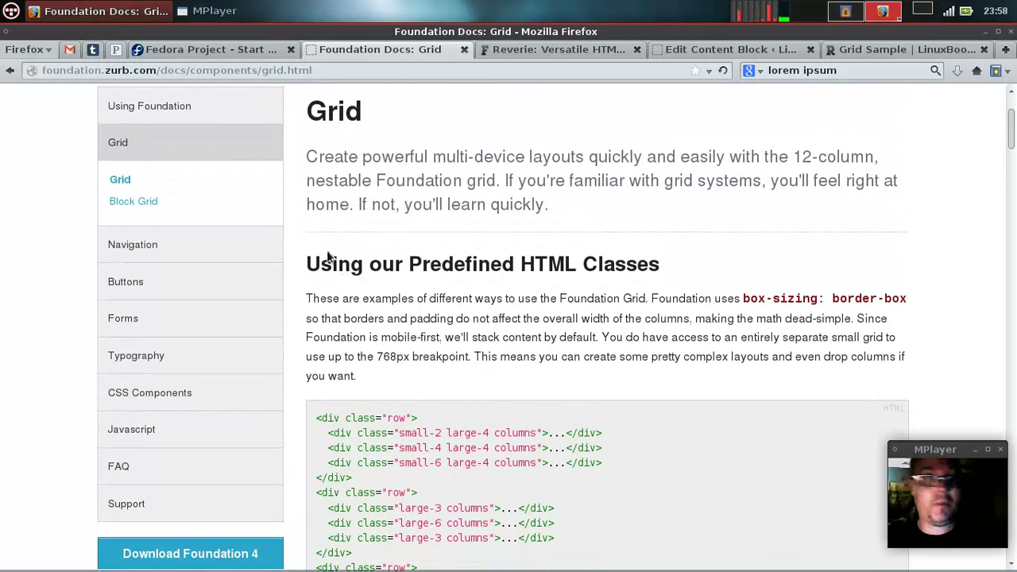
left_click(146, 247)
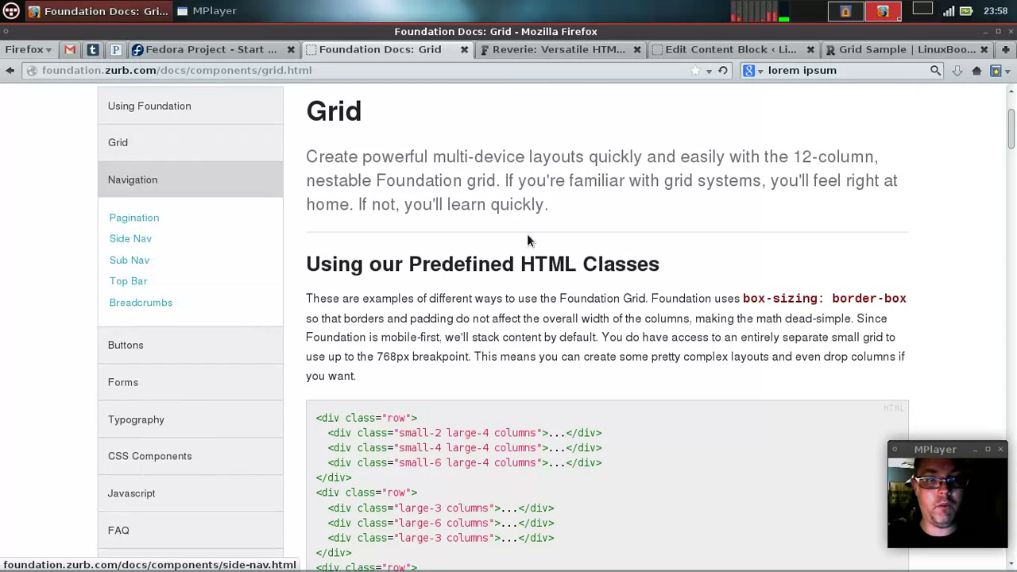
left_click(145, 218)
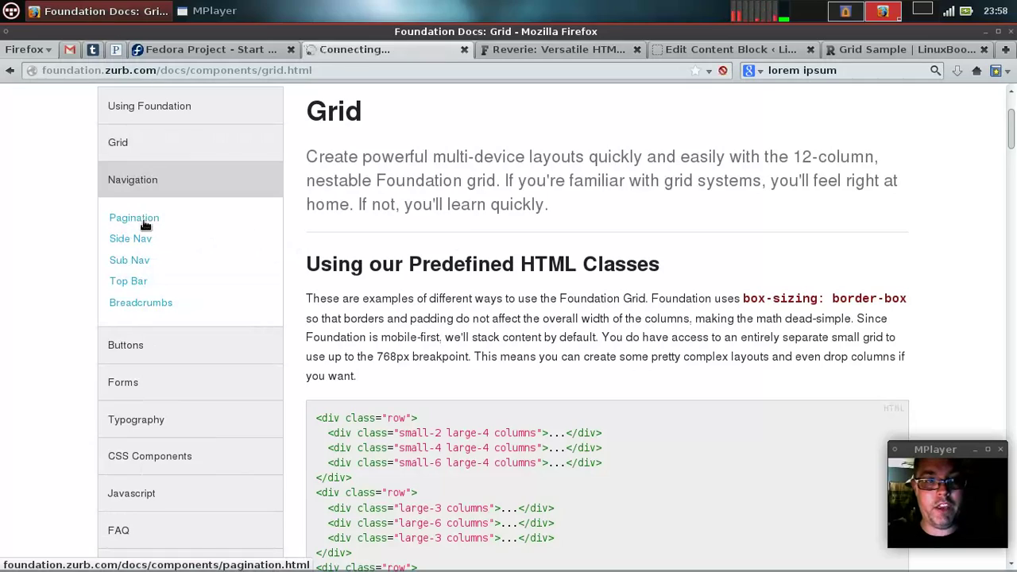
- Scroll the Pagination docs, then switch to the Terminal workspace
scroll(529, 276, "down", 6)
scroll(529, 276, "down", 5)
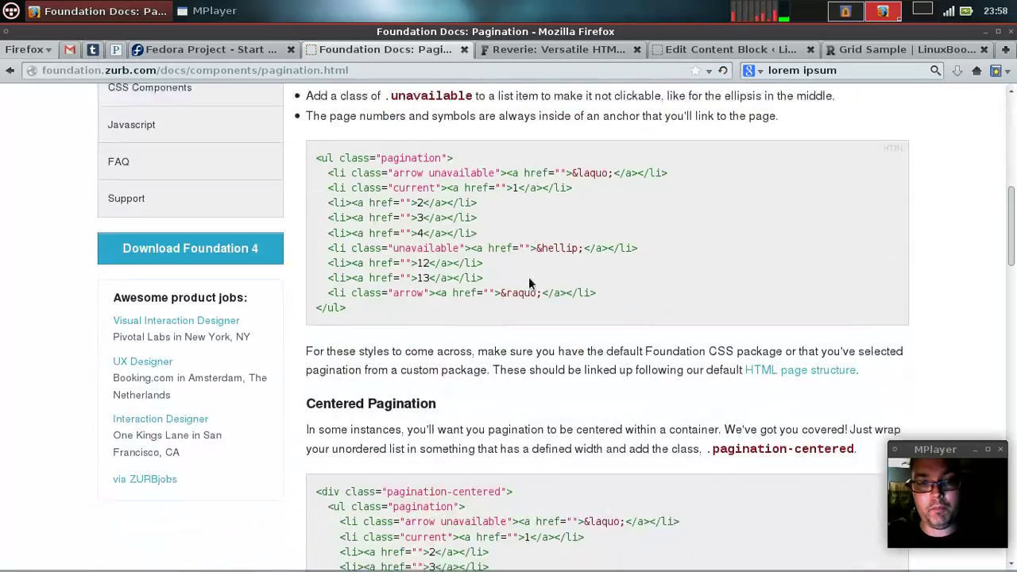
scroll(530, 281, "up", 5)
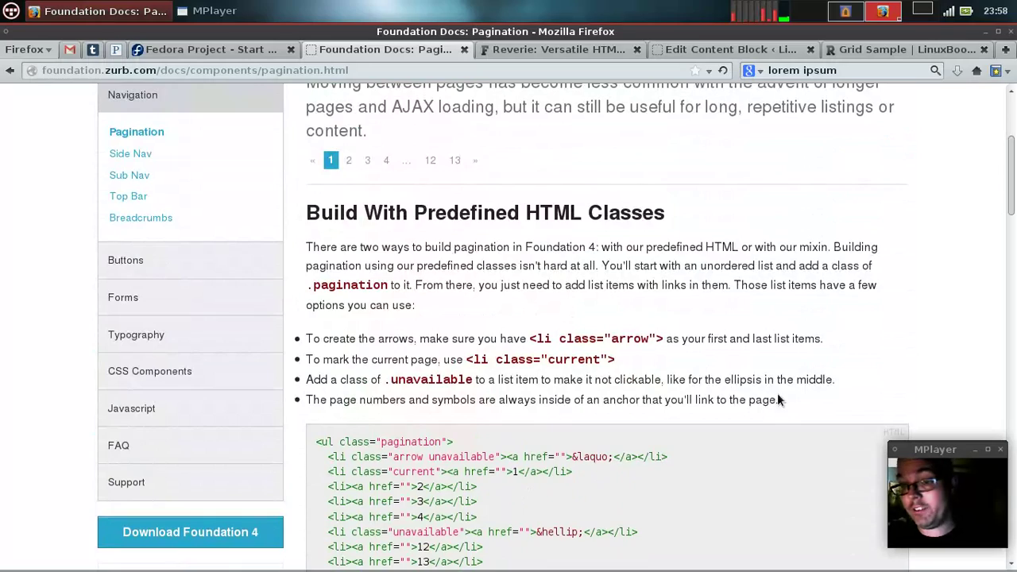
key("ctrl+alt+Right")
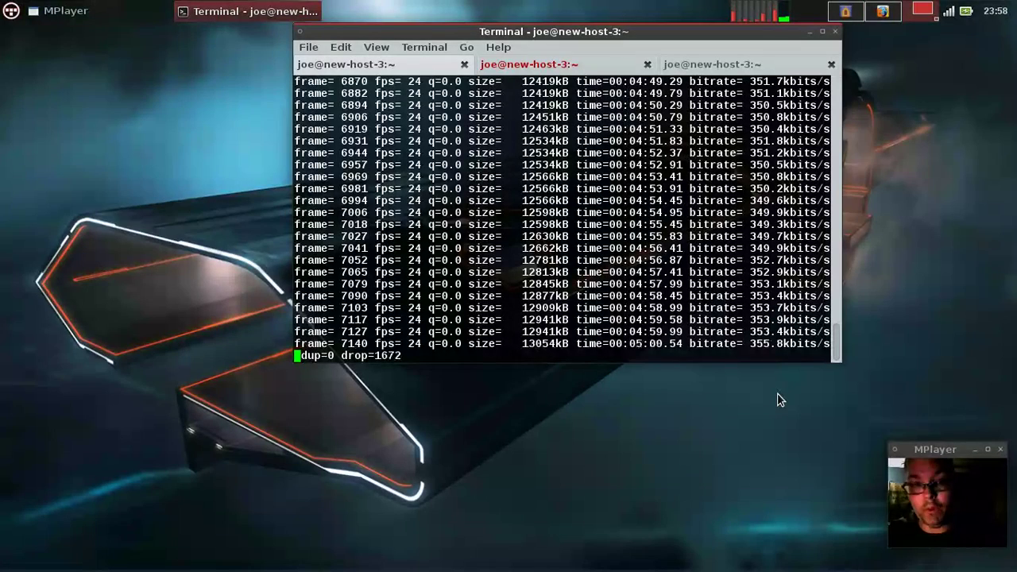